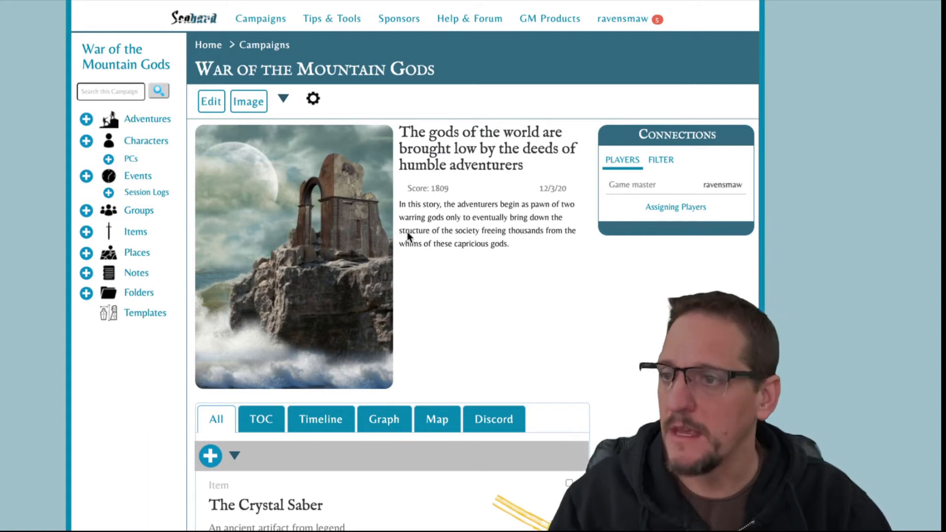
- Look over the War of the Mountain Gods campaign page and its list of all entries
{"action": "scroll", "coordinate": [418, 239], "scroll_direction": "down", "scroll_amount": 3}
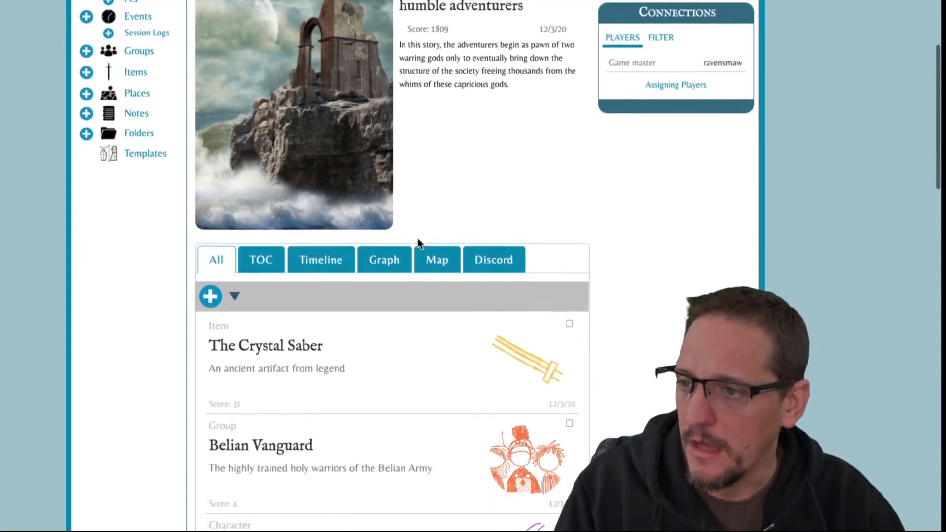
{"action": "scroll", "coordinate": [418, 242], "scroll_direction": "down", "scroll_amount": 20}
{"action": "scroll", "coordinate": [418, 242], "scroll_direction": "up", "scroll_amount": 7}
{"action": "scroll", "coordinate": [418, 238], "scroll_direction": "up", "scroll_amount": 15}
{"action": "scroll", "coordinate": [416, 244], "scroll_direction": "down", "scroll_amount": 2}
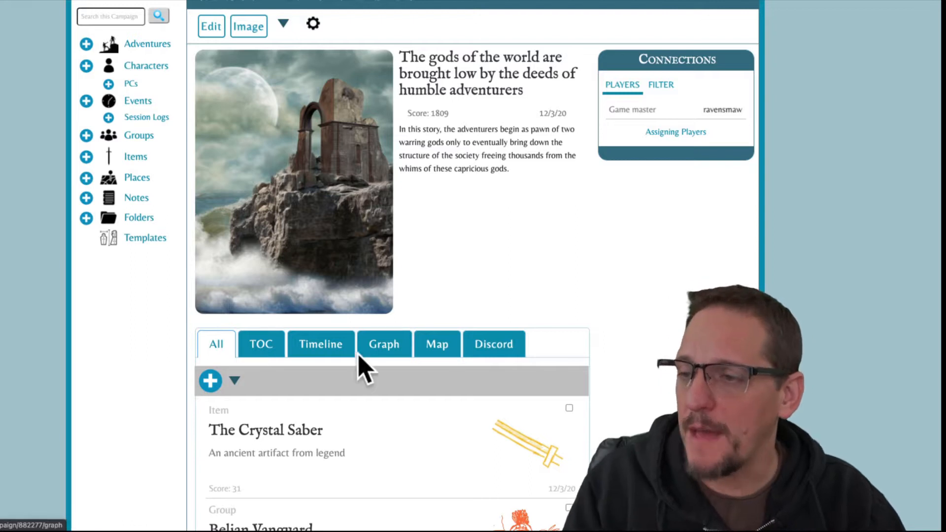
{"action": "scroll", "coordinate": [504, 316], "scroll_direction": "up", "scroll_amount": 1}
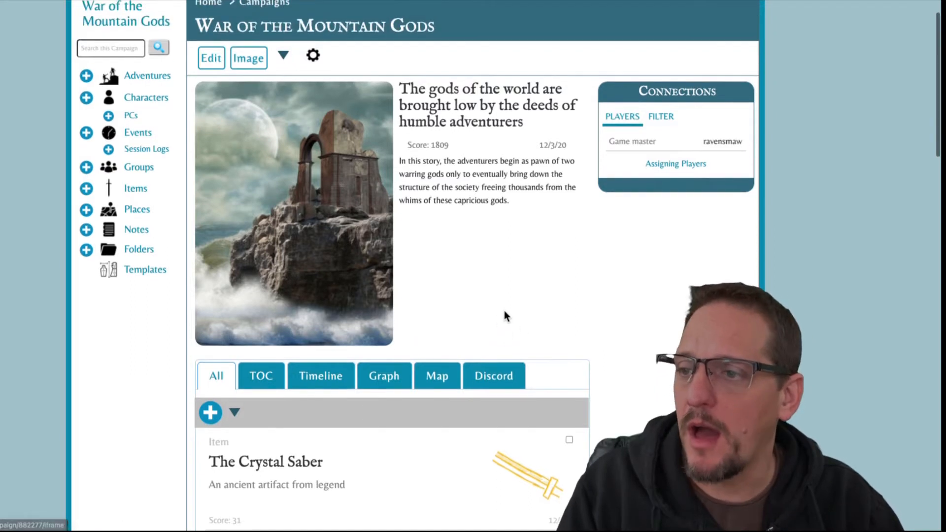
- Show the campaign's table of contents and review its entries grouped by type
{"action": "left_click", "coordinate": [260, 389]}
{"action": "scroll", "coordinate": [599, 384], "scroll_direction": "down", "scroll_amount": 7}
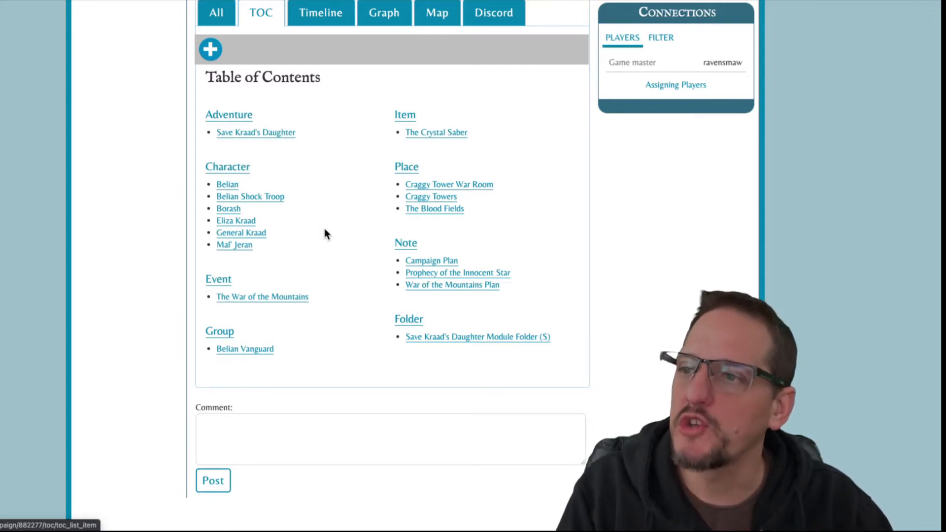
{"action": "scroll", "coordinate": [326, 232], "scroll_direction": "up", "scroll_amount": 1}
{"action": "scroll", "coordinate": [324, 229], "scroll_direction": "up", "scroll_amount": 2}
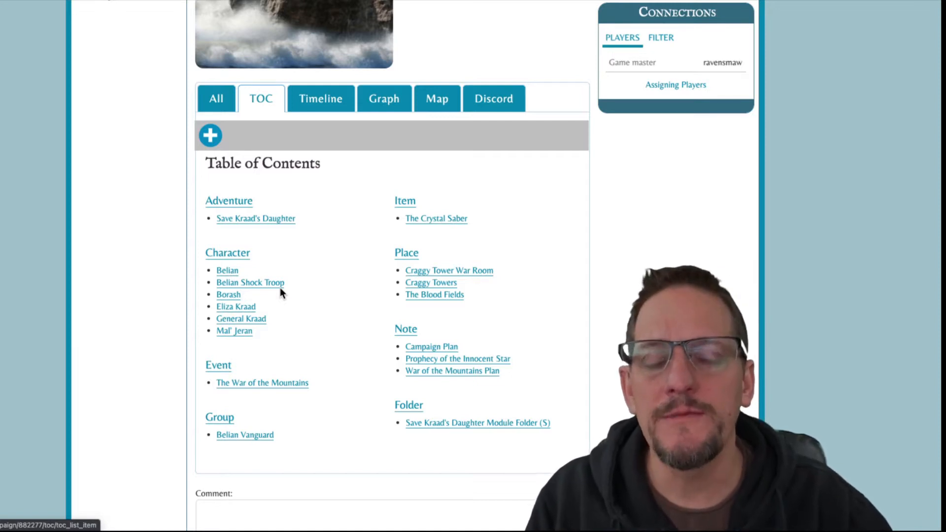
{"action": "left_click", "coordinate": [279, 284]}
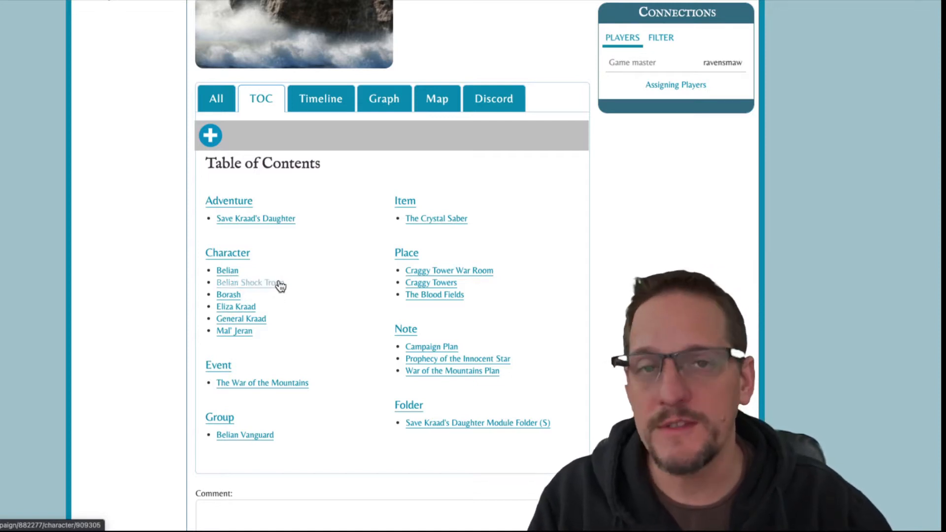
- Open the character Eliza Kraad and view her family tree and existing connections
{"action": "left_click", "coordinate": [251, 309]}
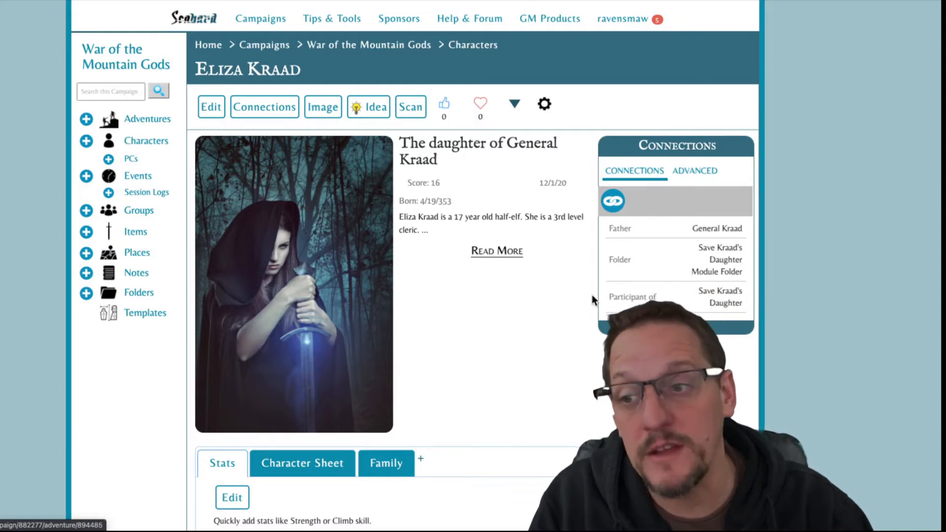
{"action": "scroll", "coordinate": [592, 299], "scroll_direction": "down", "scroll_amount": 5}
{"action": "left_click", "coordinate": [387, 309]}
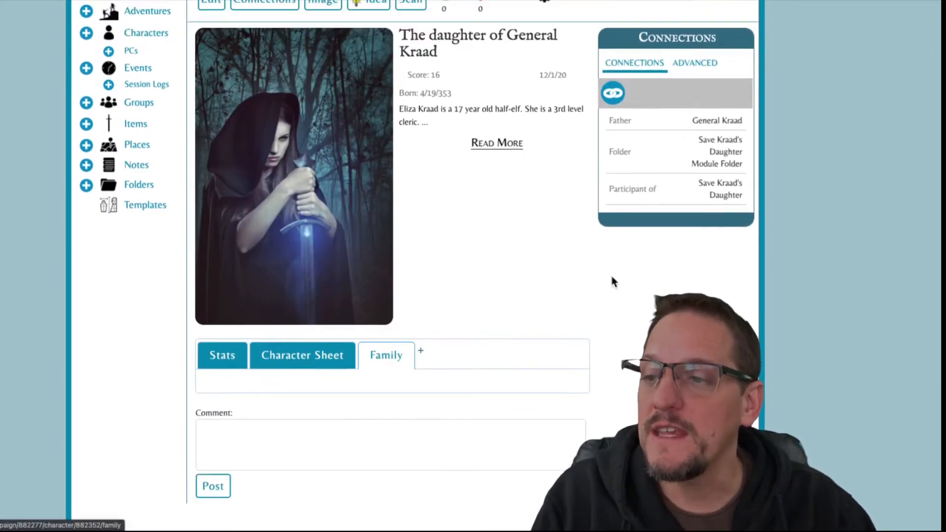
{"action": "scroll", "coordinate": [612, 282], "scroll_direction": "down", "scroll_amount": 1}
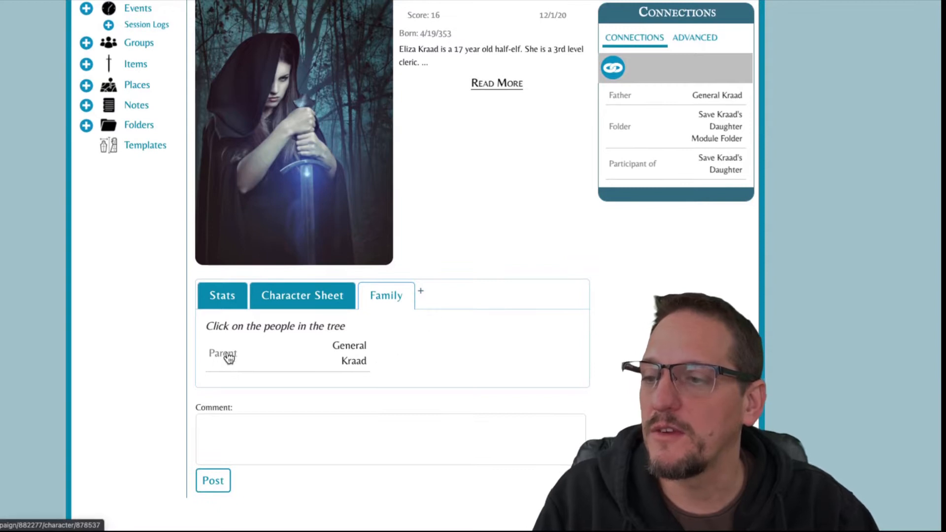
{"action": "scroll", "coordinate": [515, 254], "scroll_direction": "up", "scroll_amount": 1}
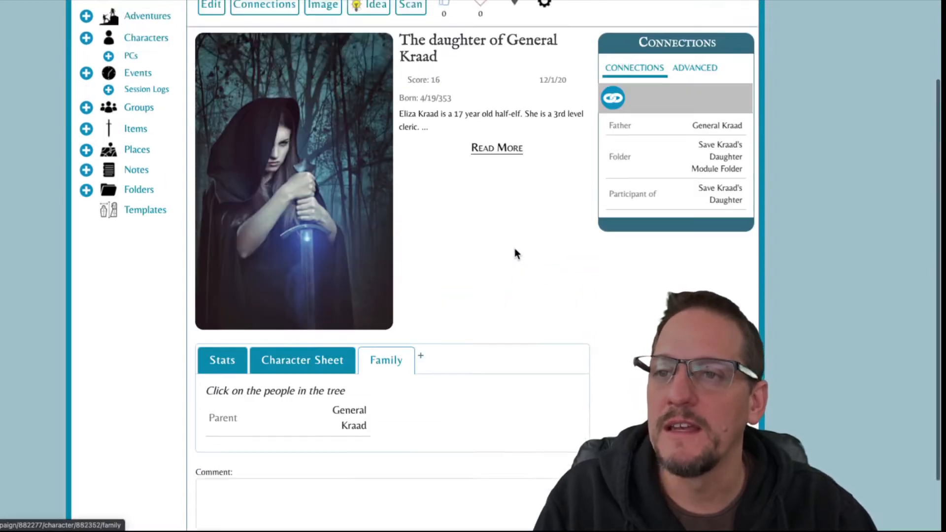
{"action": "scroll", "coordinate": [514, 254], "scroll_direction": "up", "scroll_amount": 2}
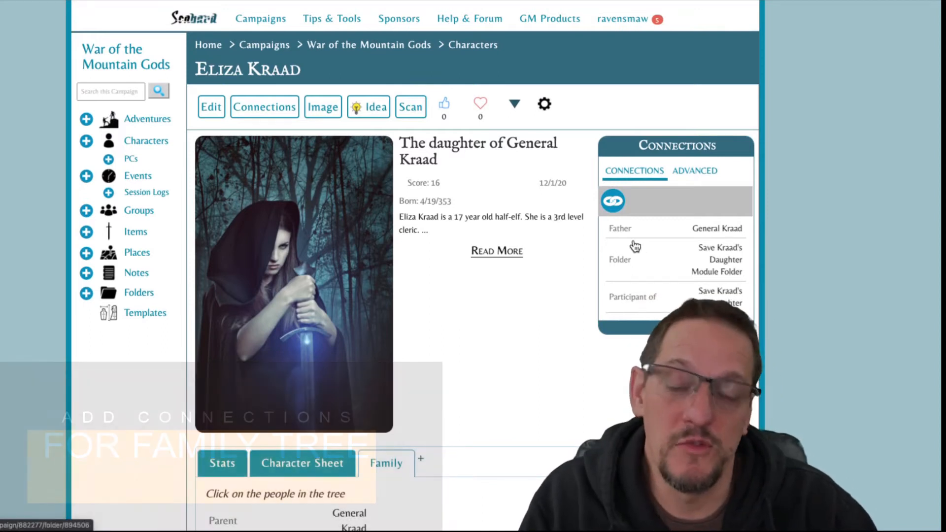
{"action": "left_click", "coordinate": [616, 202]}
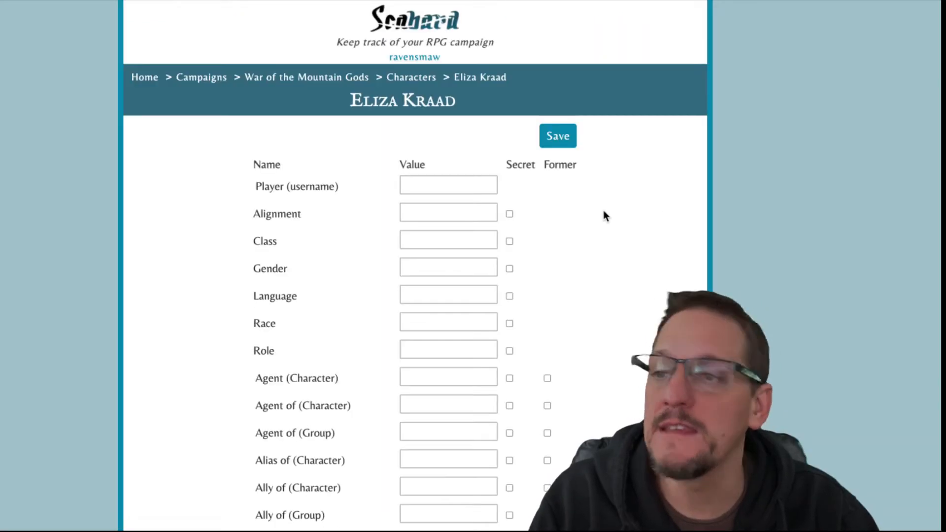
{"action": "scroll", "coordinate": [520, 236], "scroll_direction": "down", "scroll_amount": 1}
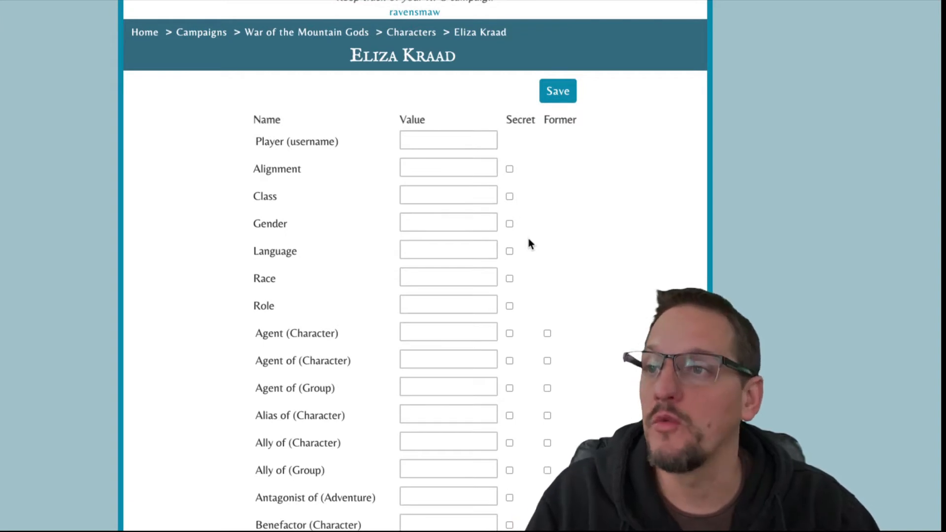
{"action": "left_click", "coordinate": [430, 308]}
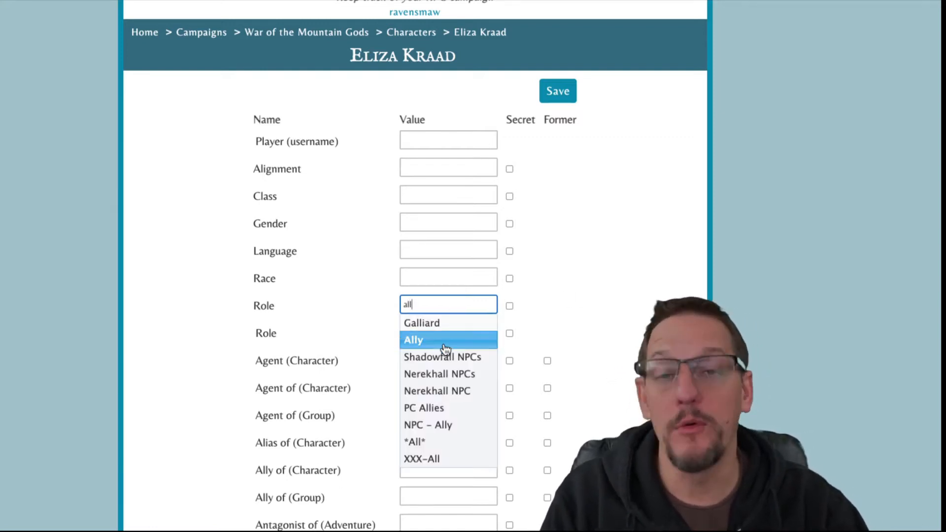
{"action": "scroll", "coordinate": [443, 345], "scroll_direction": "down", "scroll_amount": 3}
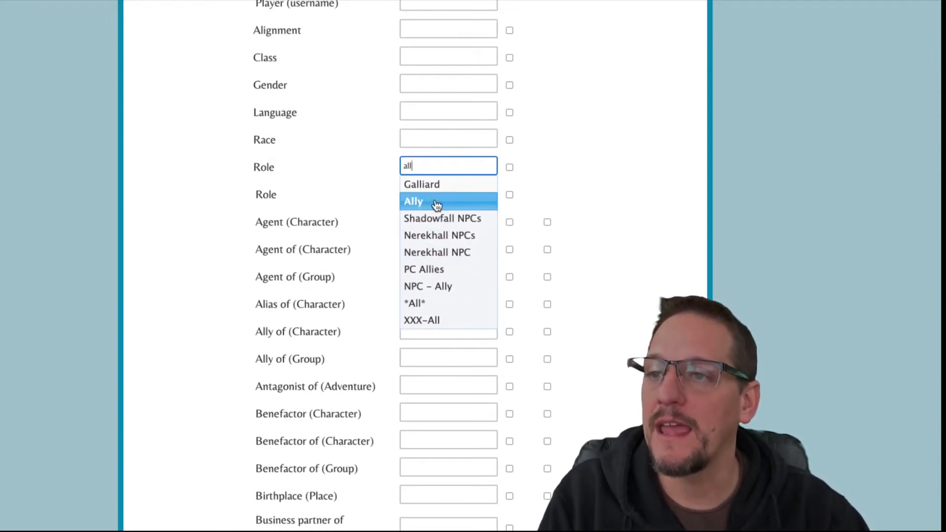
{"action": "type", "text": "vil"}
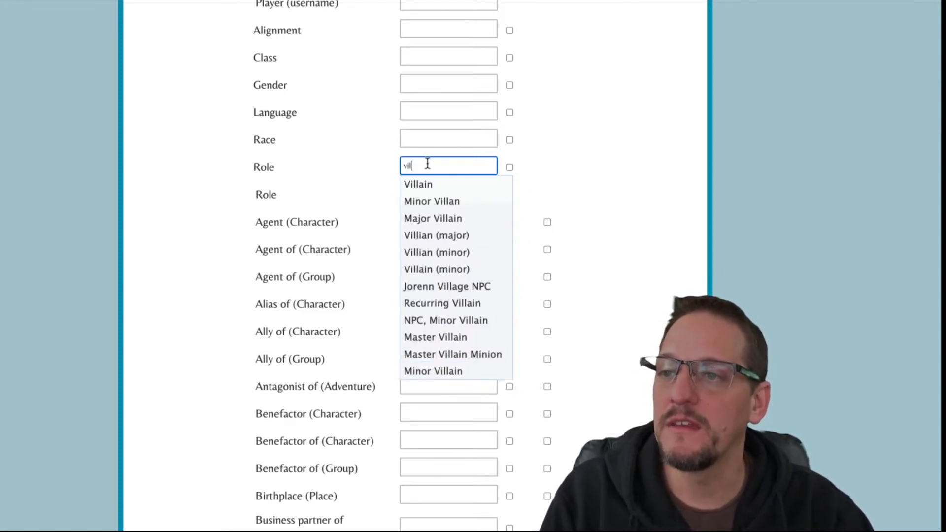
{"action": "key", "text": "BackSpace"}
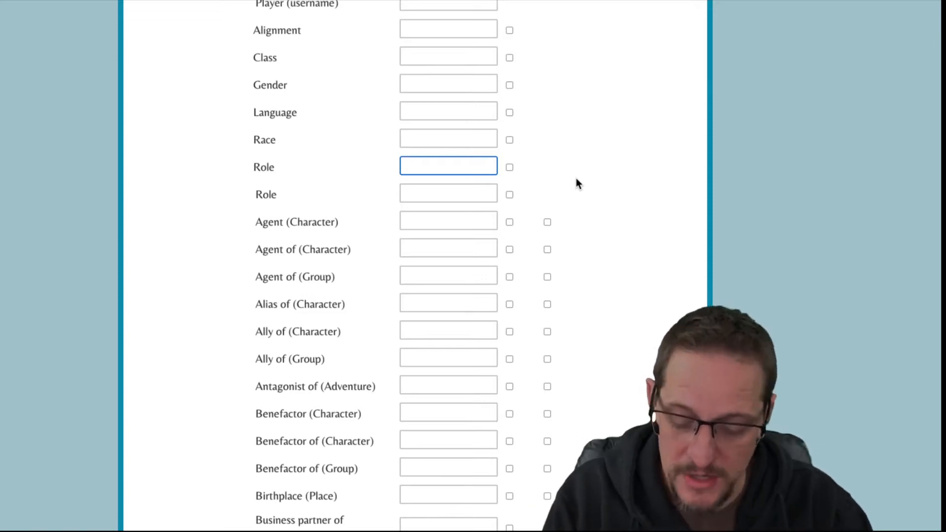
- Set Eliza Kraad's role to Ally and save her connections
{"action": "type", "text": "All"}
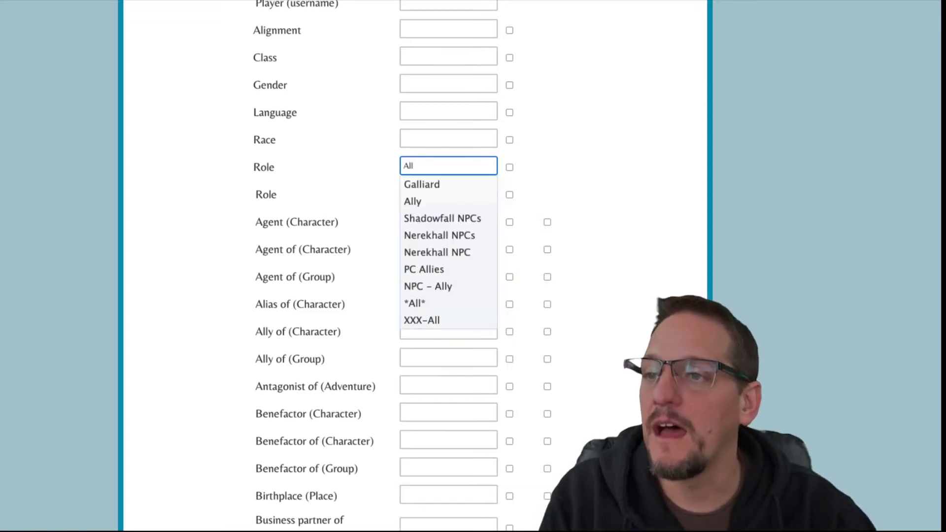
{"action": "left_click", "coordinate": [452, 201]}
{"action": "scroll", "coordinate": [562, 197], "scroll_direction": "up", "scroll_amount": 4}
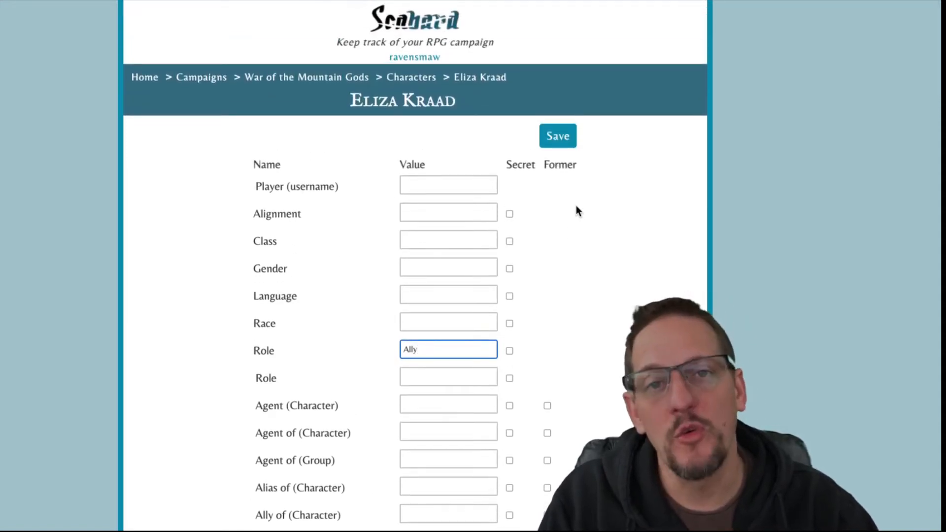
{"action": "left_click", "coordinate": [567, 148]}
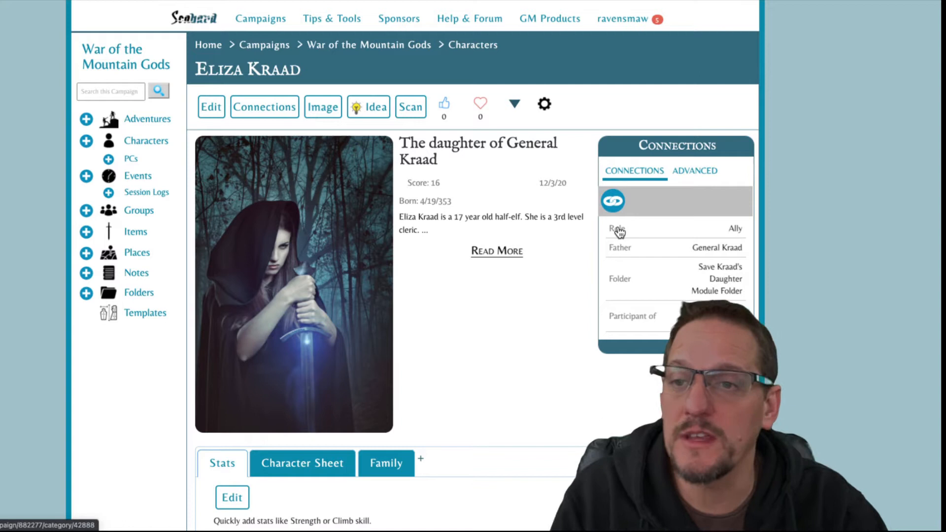
{"action": "left_click", "coordinate": [619, 231]}
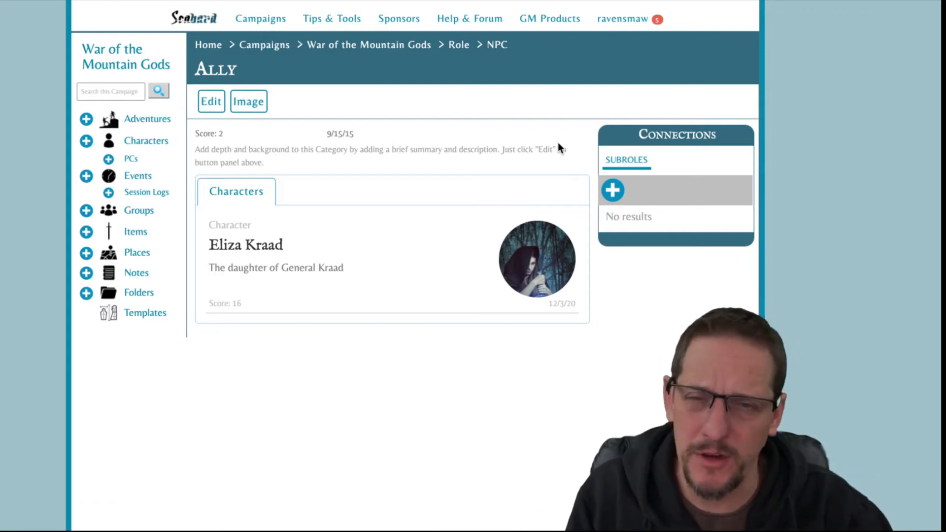
{"action": "left_click", "coordinate": [614, 192]}
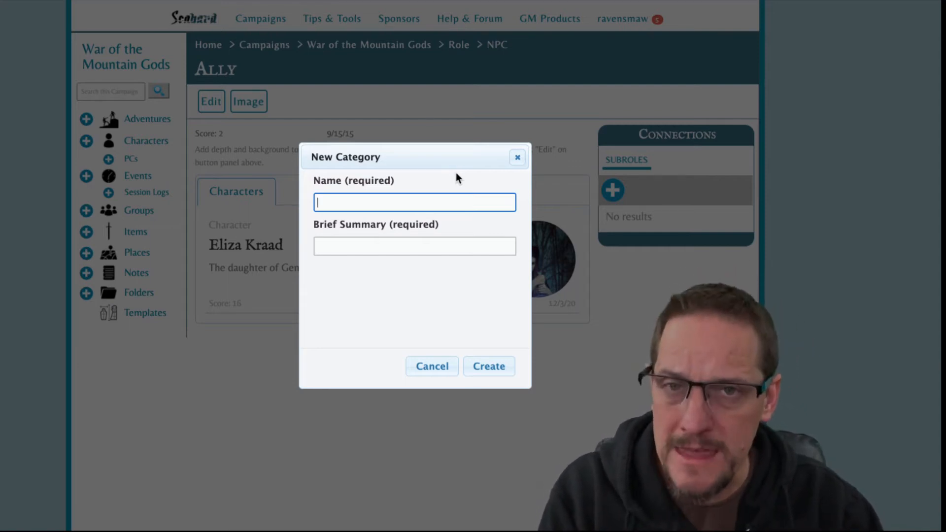
{"action": "left_click", "coordinate": [517, 160]}
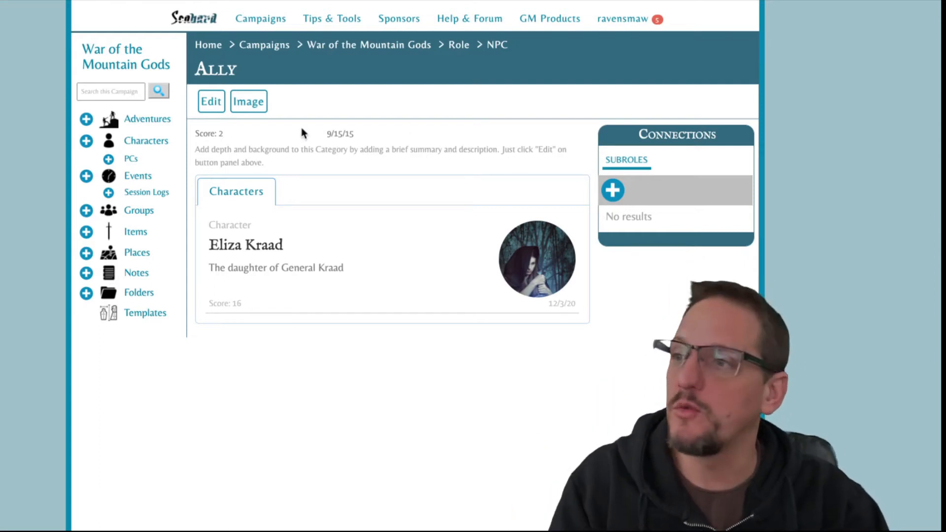
- Look through the campaign's character list and open the character Belian
{"action": "left_click", "coordinate": [149, 143]}
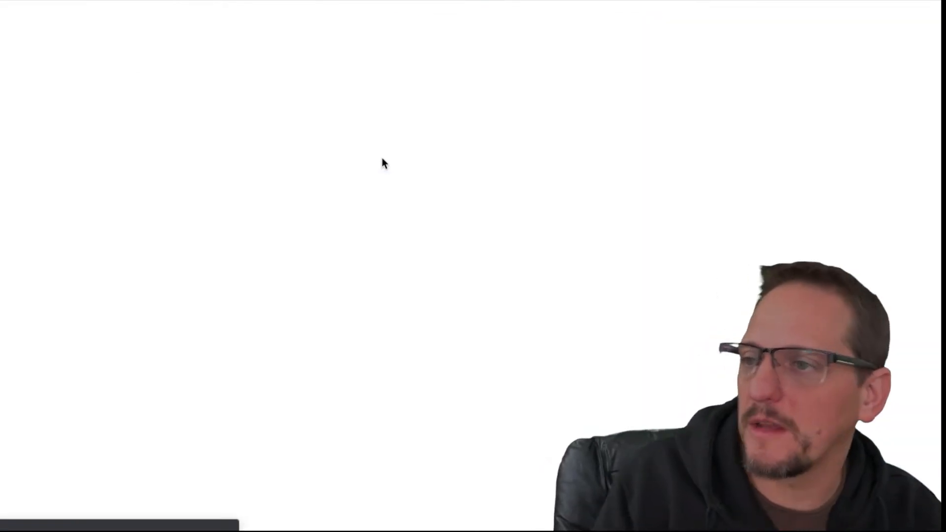
{"action": "scroll", "coordinate": [417, 190], "scroll_direction": "down", "scroll_amount": 6}
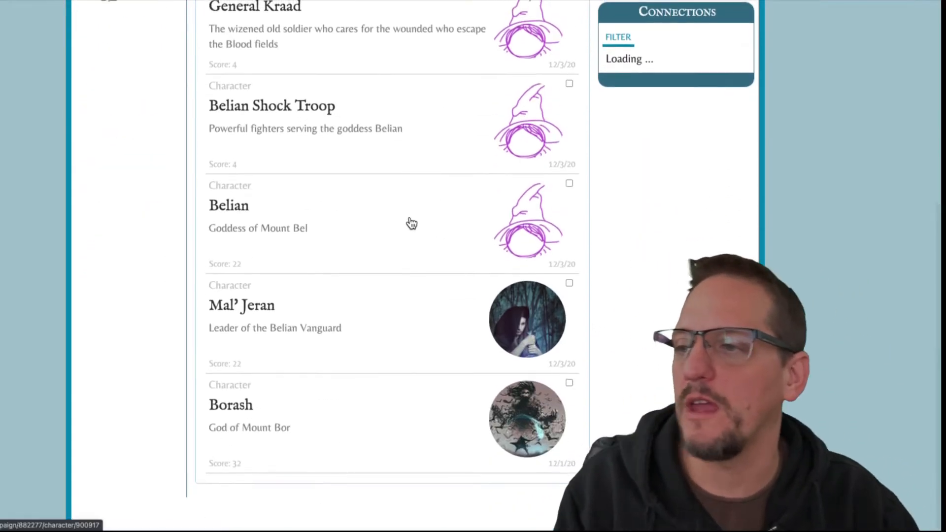
{"action": "scroll", "coordinate": [410, 222], "scroll_direction": "up", "scroll_amount": 5}
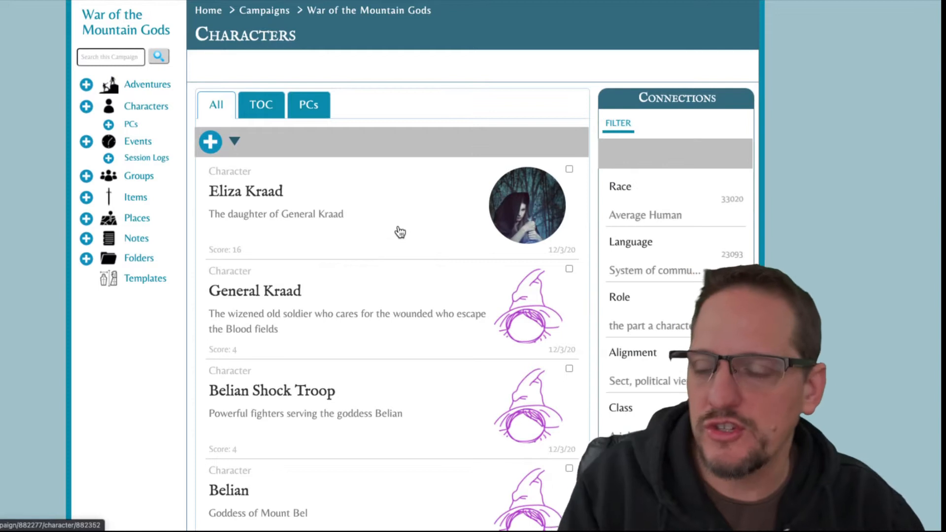
{"action": "scroll", "coordinate": [391, 241], "scroll_direction": "down", "scroll_amount": 1}
{"action": "scroll", "coordinate": [389, 262], "scroll_direction": "down", "scroll_amount": 5}
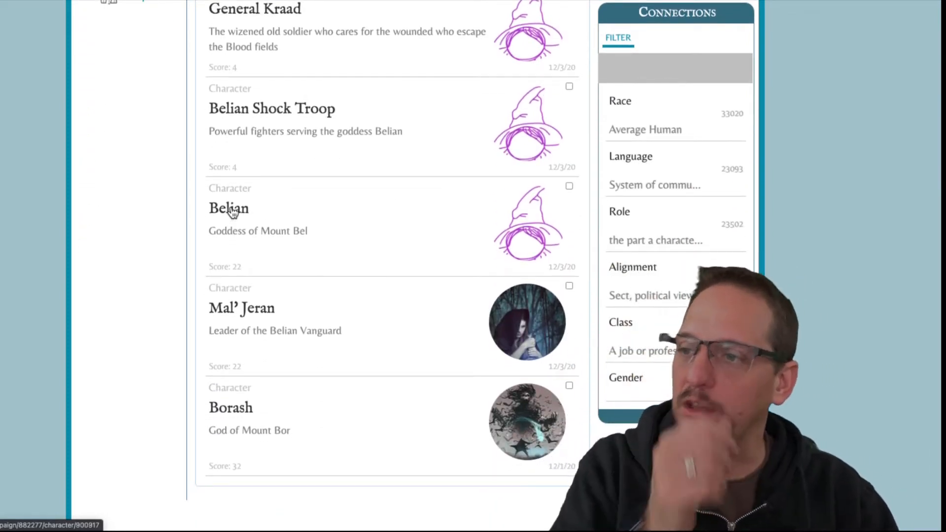
{"action": "left_click", "coordinate": [245, 214]}
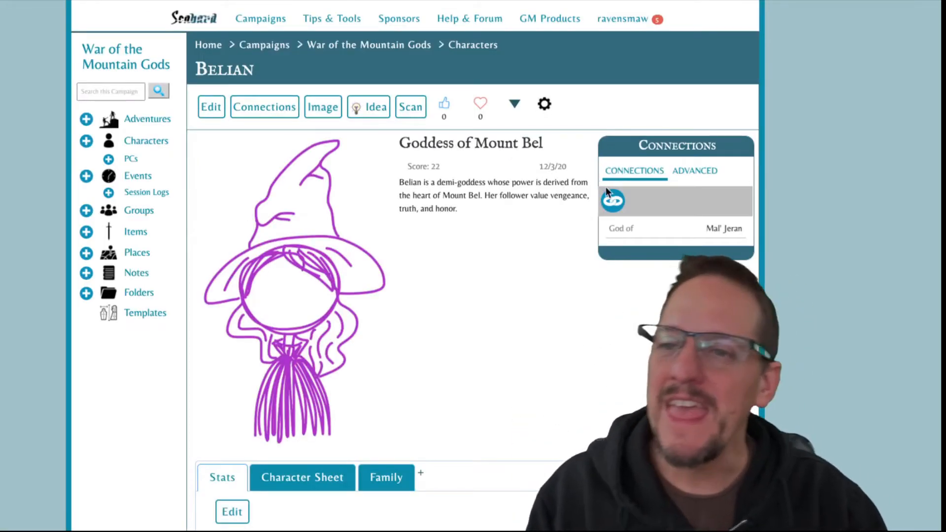
- Set Belian's role to God in the character's connections and save them
{"action": "left_click", "coordinate": [634, 200]}
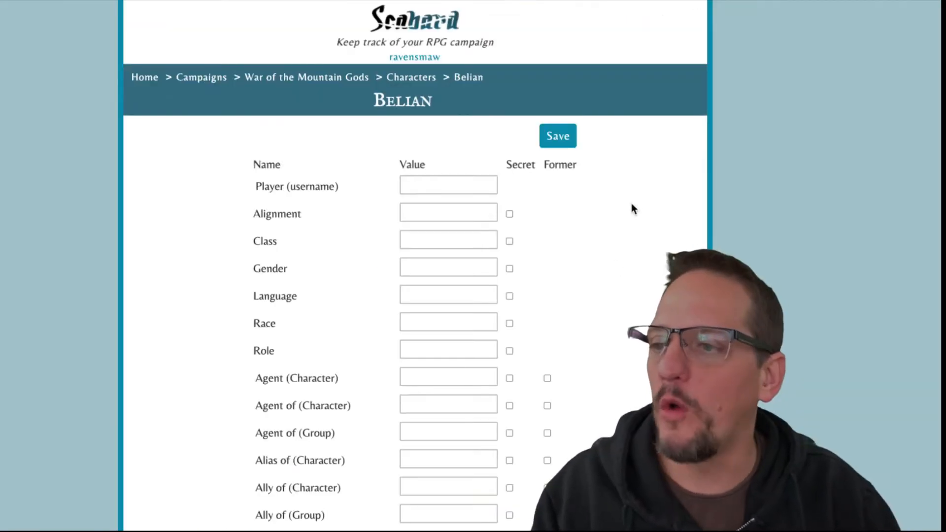
{"action": "left_click", "coordinate": [461, 345]}
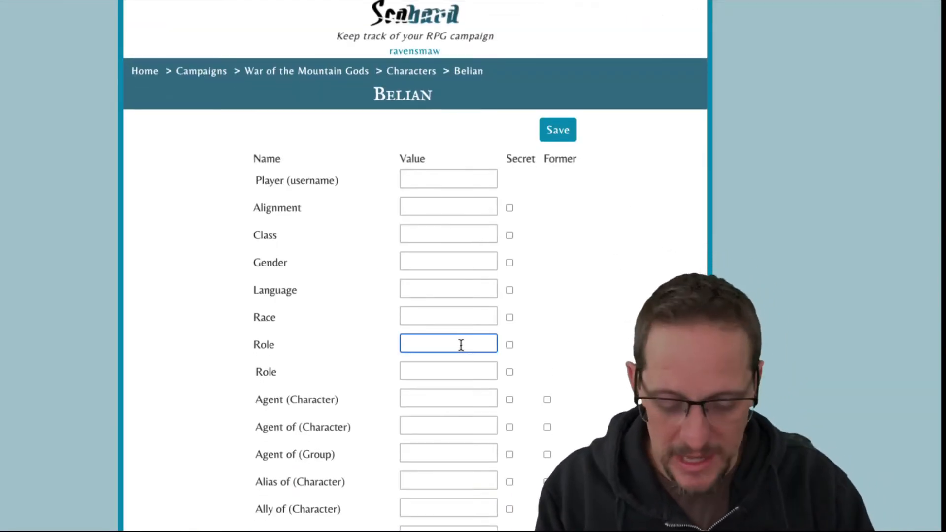
{"action": "type", "text": "Ga"}
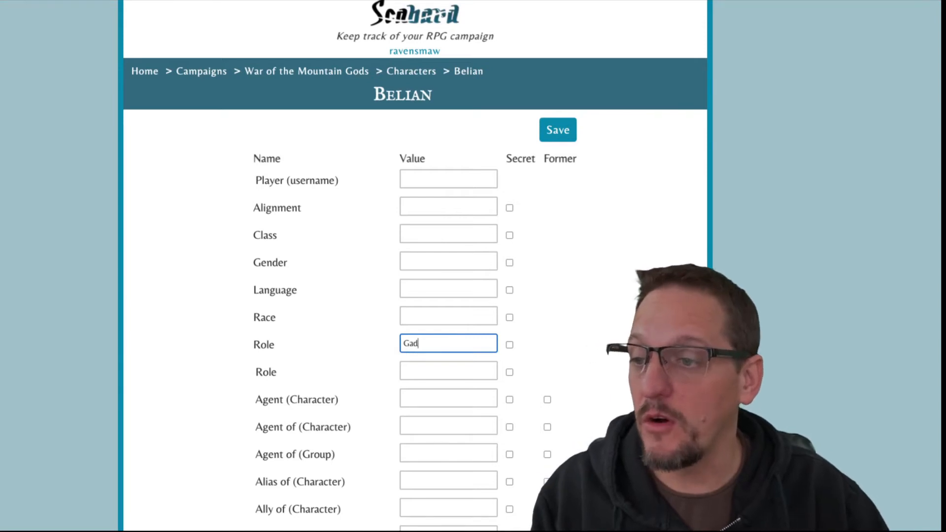
{"action": "key", "text": "BackSpace"}
{"action": "type", "text": "od"}
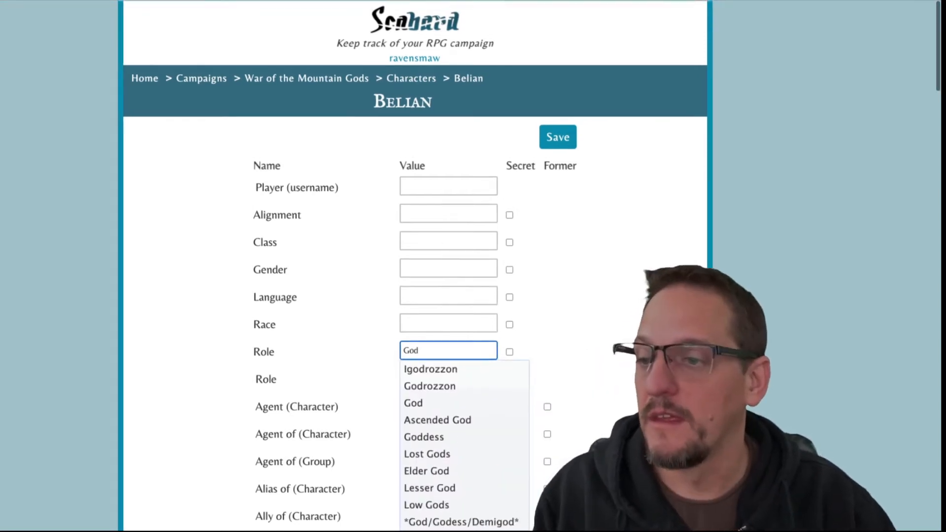
{"action": "left_click", "coordinate": [451, 403]}
{"action": "left_click", "coordinate": [559, 133]}
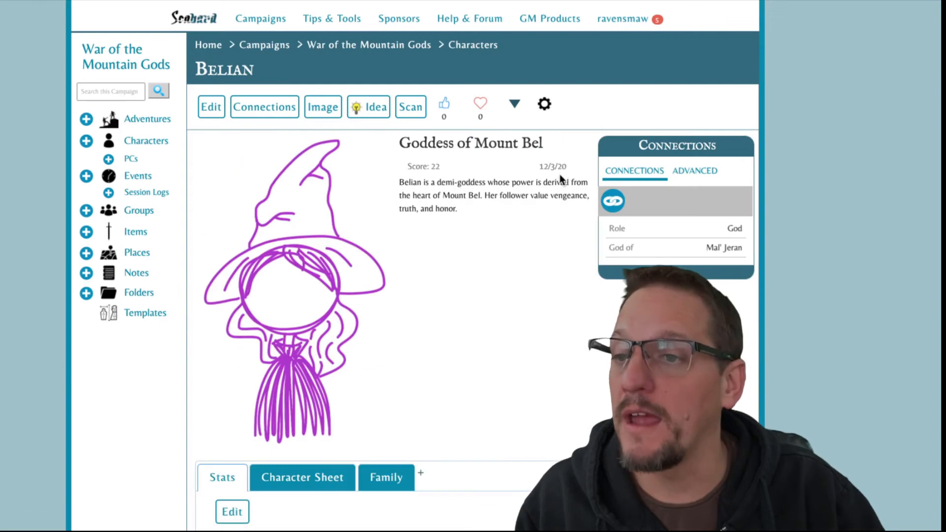
- Check Belian's character page and return to the campaign's list of characters
{"action": "scroll", "coordinate": [560, 173], "scroll_direction": "down", "scroll_amount": 2}
{"action": "scroll", "coordinate": [430, 129], "scroll_direction": "up", "scroll_amount": 2}
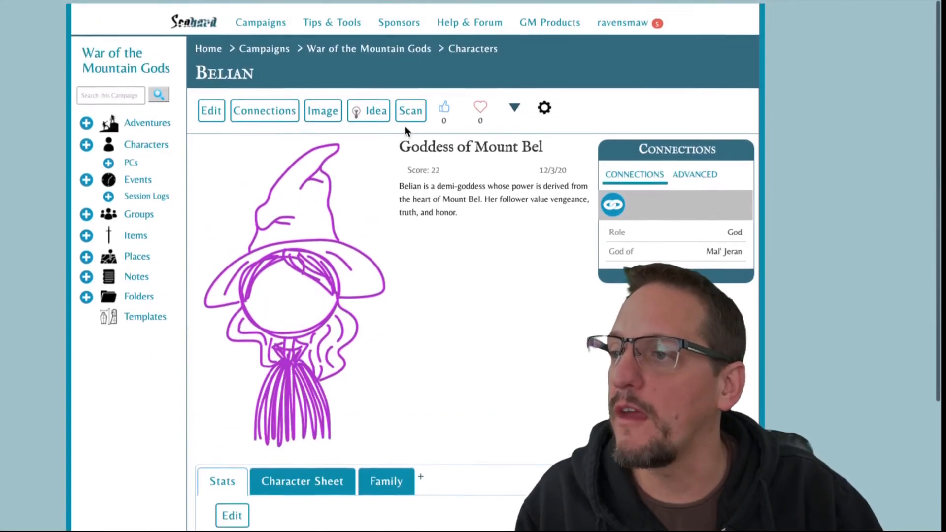
{"action": "left_click", "coordinate": [153, 147]}
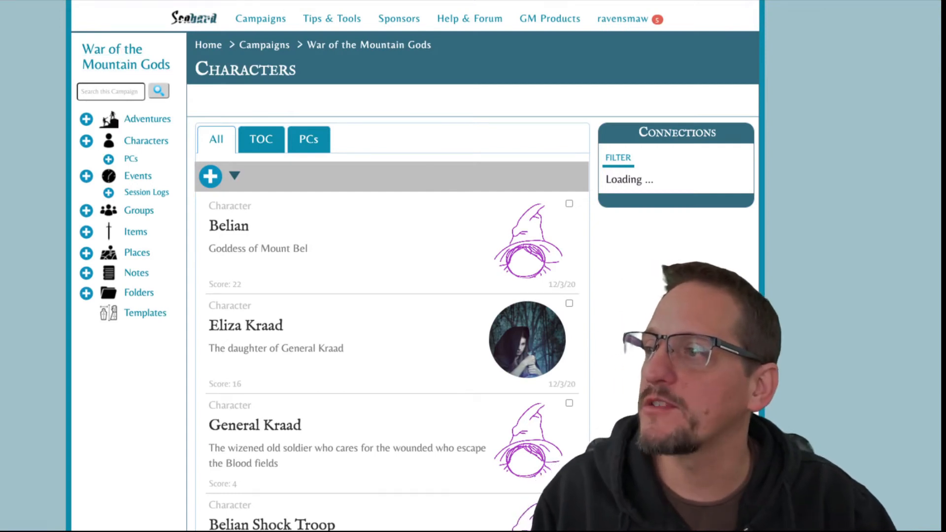
- Return to the campaign's character list and open the character Borash
{"action": "key", "text": "alt+Left"}
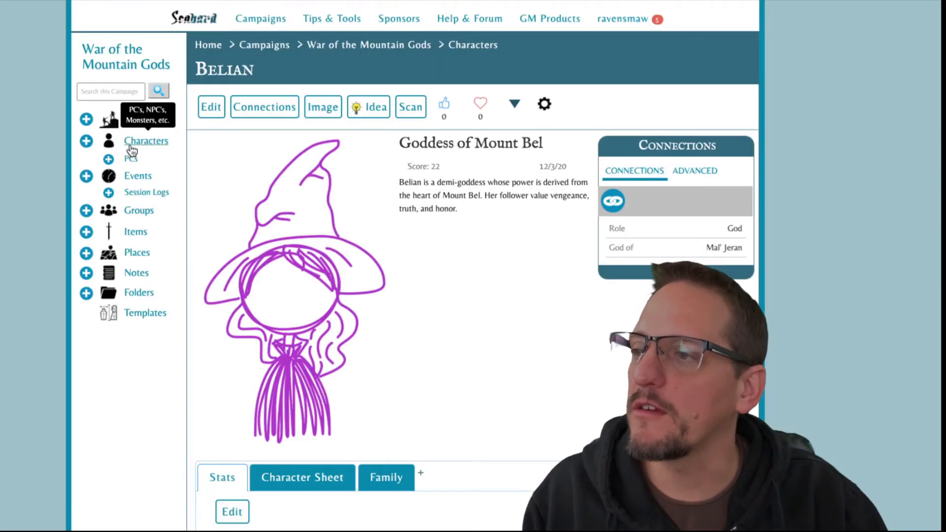
{"action": "left_click", "coordinate": [472, 48]}
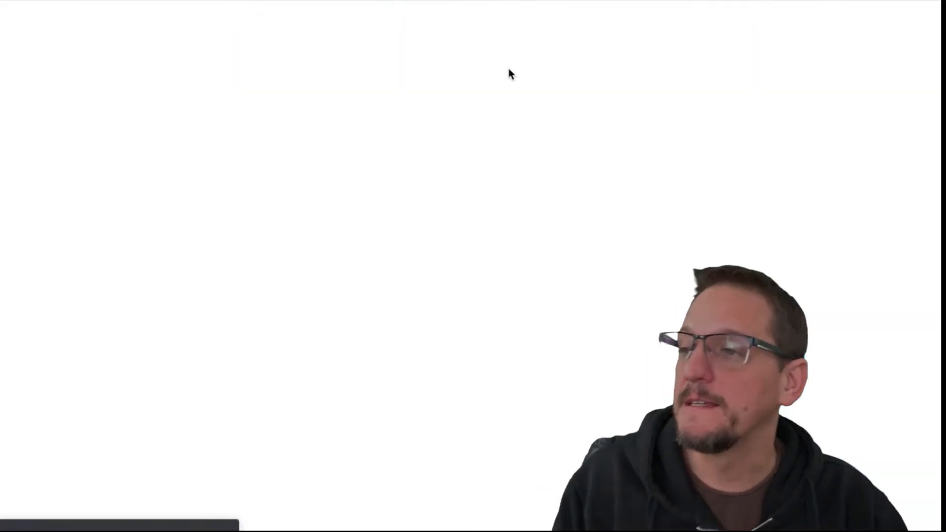
{"action": "scroll", "coordinate": [438, 167], "scroll_direction": "down", "scroll_amount": 6}
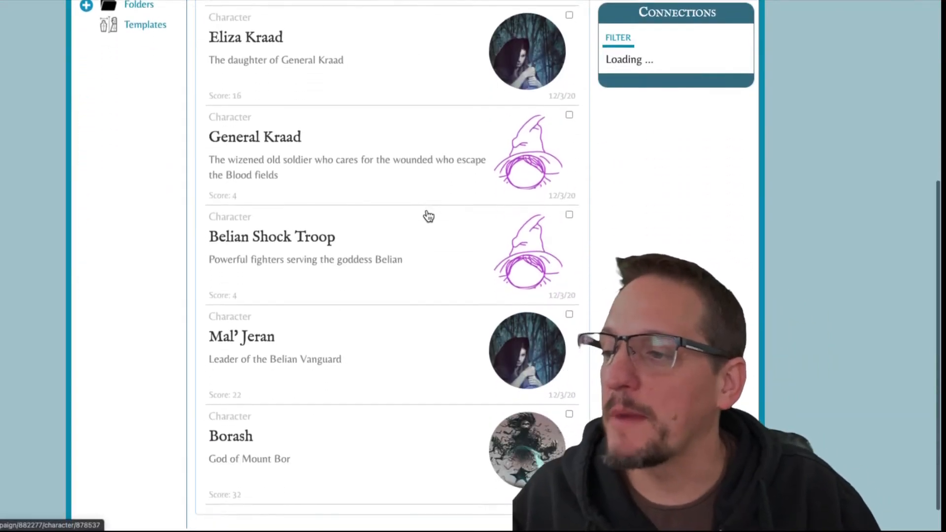
{"action": "left_click", "coordinate": [242, 407]}
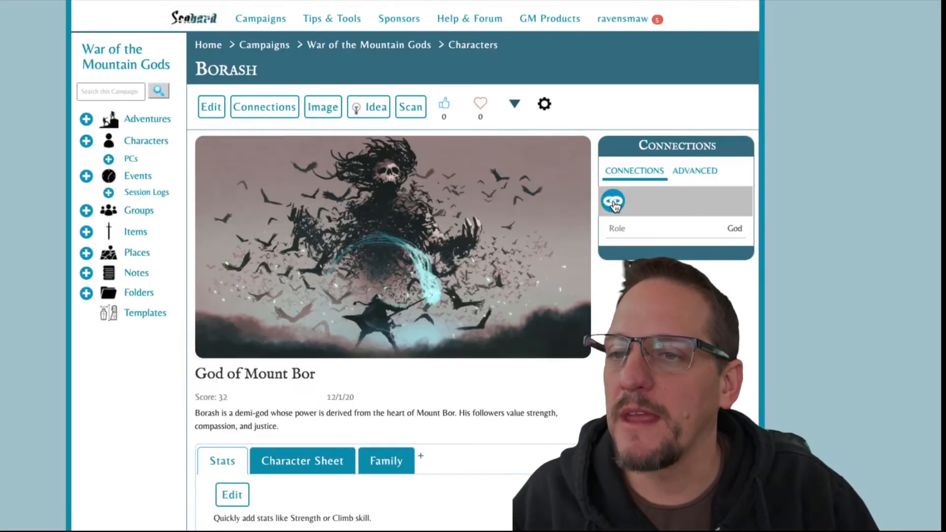
- Save Borash's connections with God as the role, and view the God role page
{"action": "left_click", "coordinate": [614, 203]}
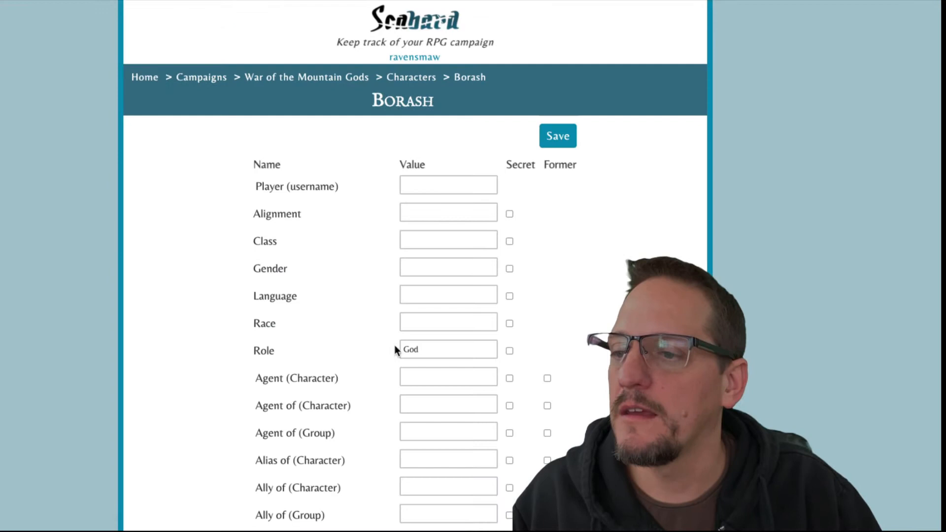
{"action": "left_click", "coordinate": [430, 348]}
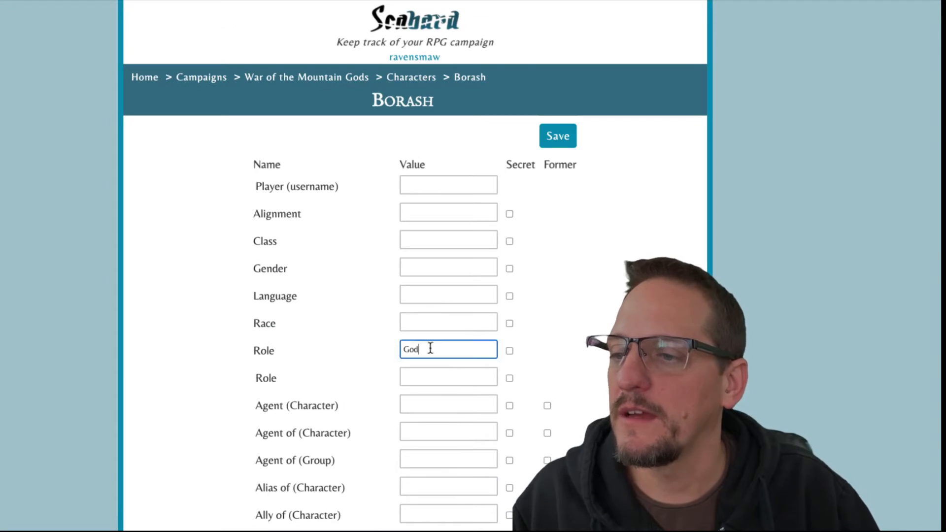
{"action": "left_click", "coordinate": [557, 142]}
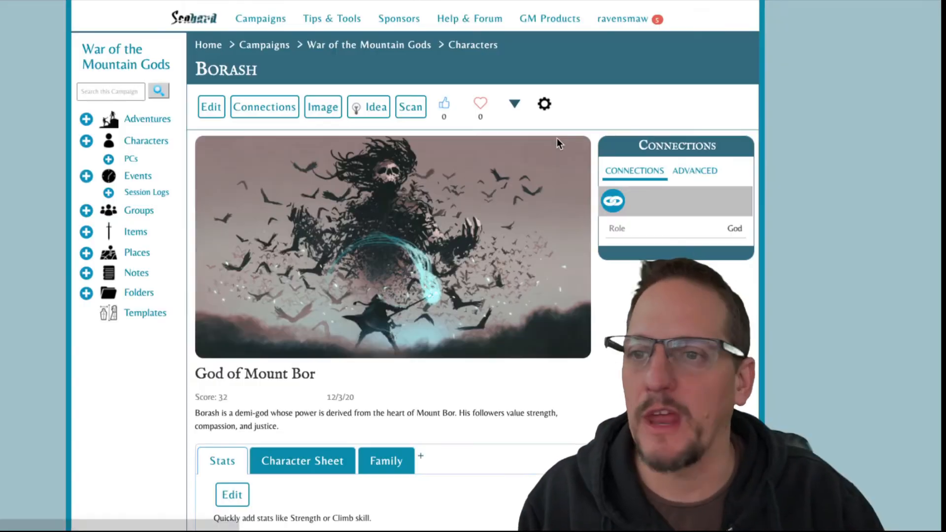
{"action": "left_click", "coordinate": [623, 225]}
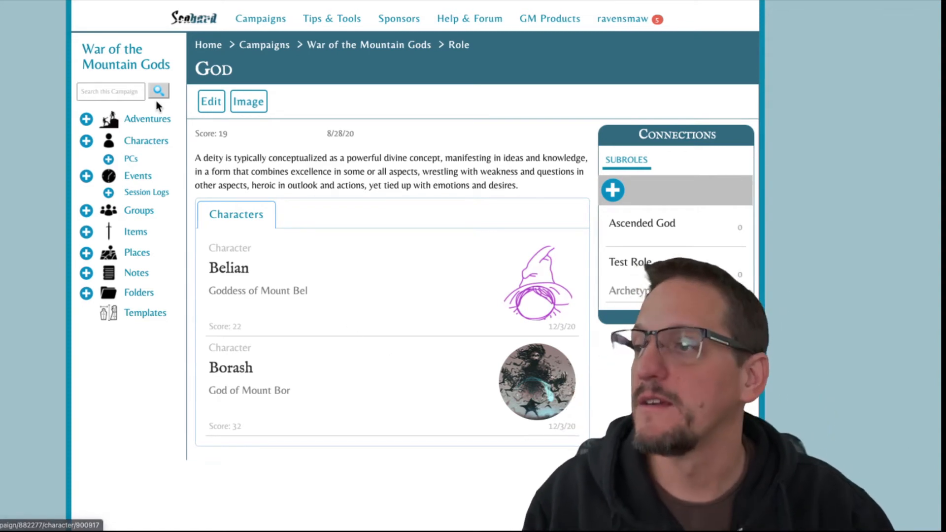
- Open the character Mal' Jeran from the campaign's character list
{"action": "left_click", "coordinate": [154, 140]}
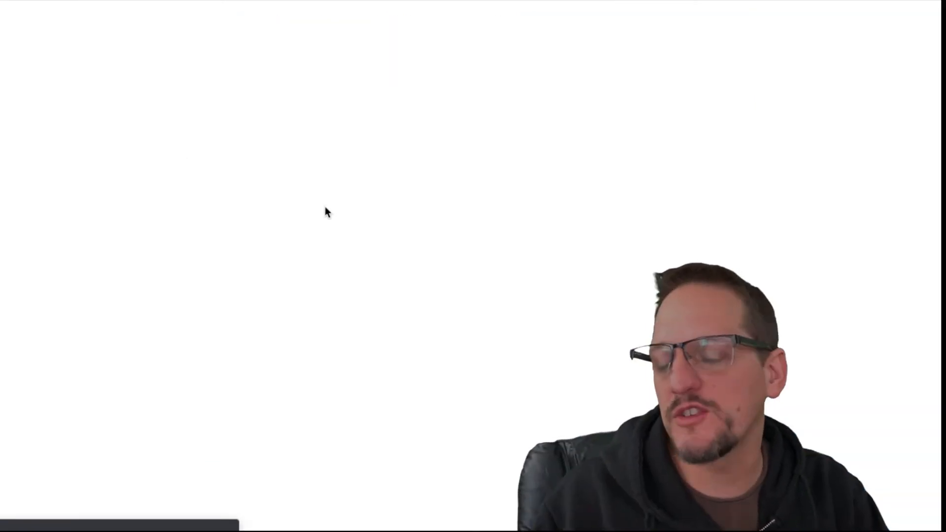
{"action": "scroll", "coordinate": [327, 212], "scroll_direction": "down", "scroll_amount": 6}
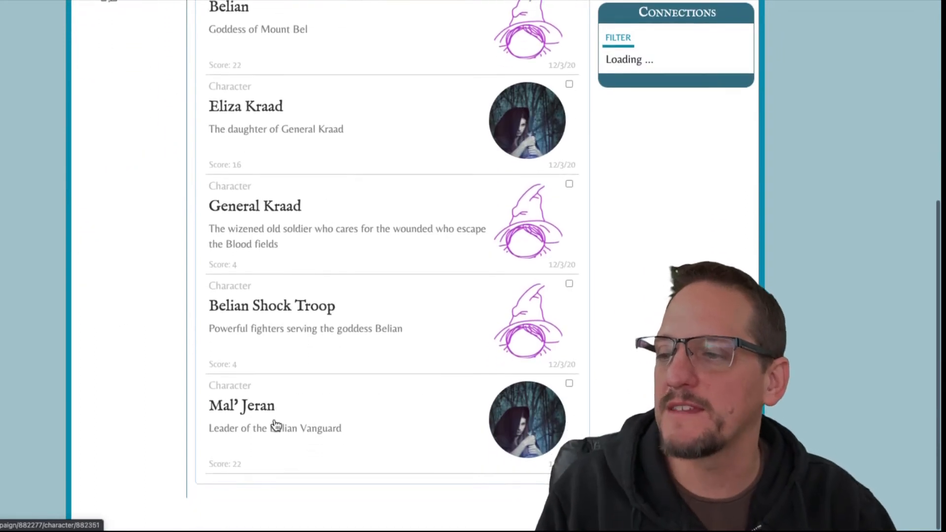
{"action": "left_click", "coordinate": [266, 415]}
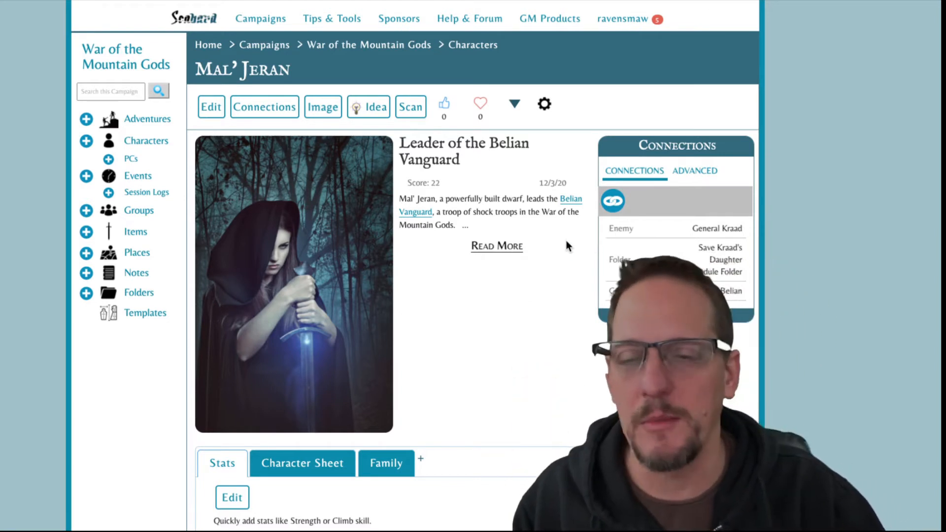
- Set Mal' Jeran's role to Adversaries in the character's connections and save them
{"action": "left_click", "coordinate": [614, 203]}
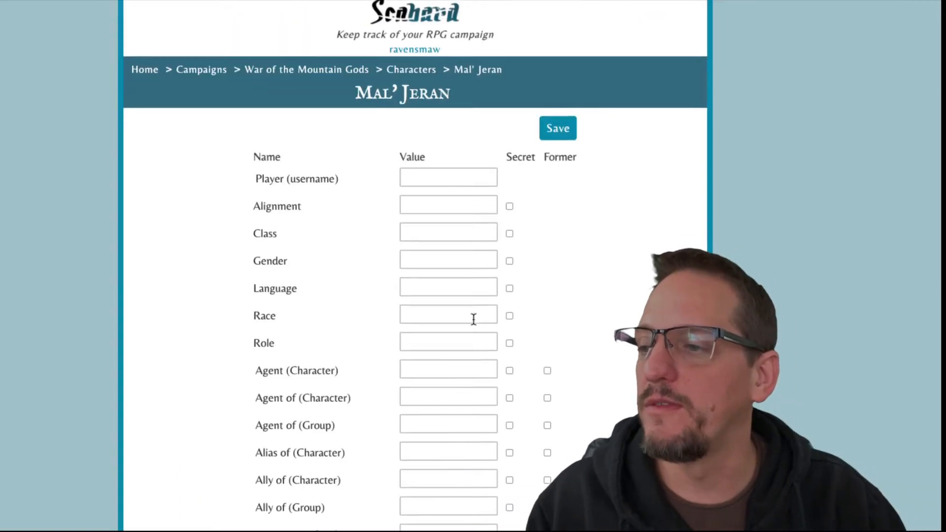
{"action": "left_click", "coordinate": [454, 341]}
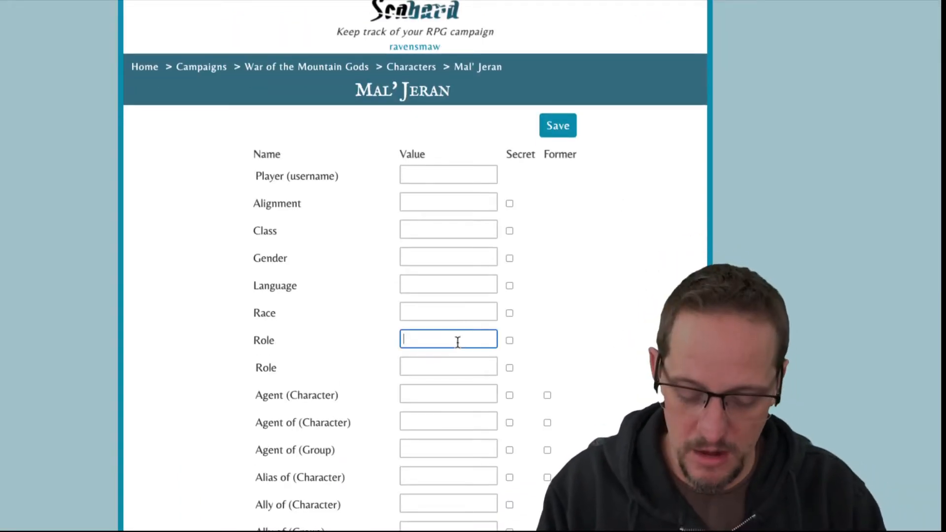
{"action": "type", "text": "A"}
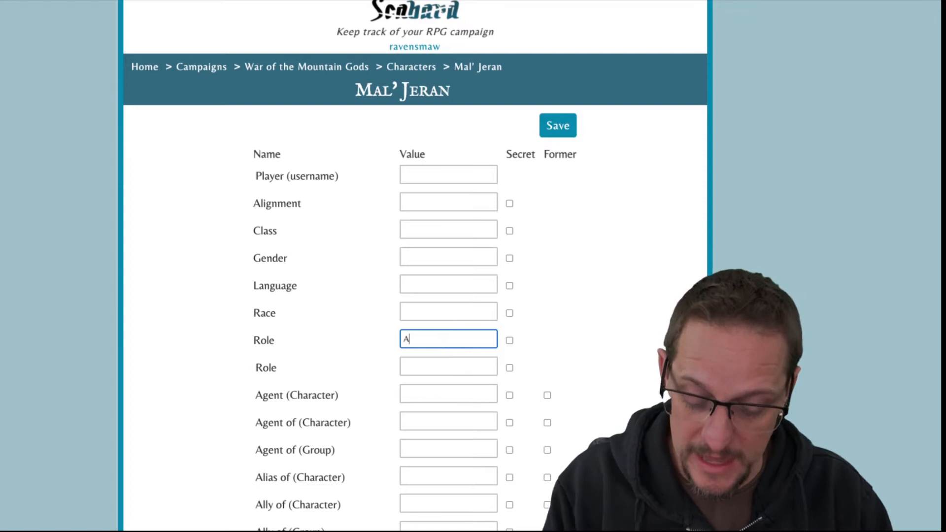
{"action": "type", "text": "dver"}
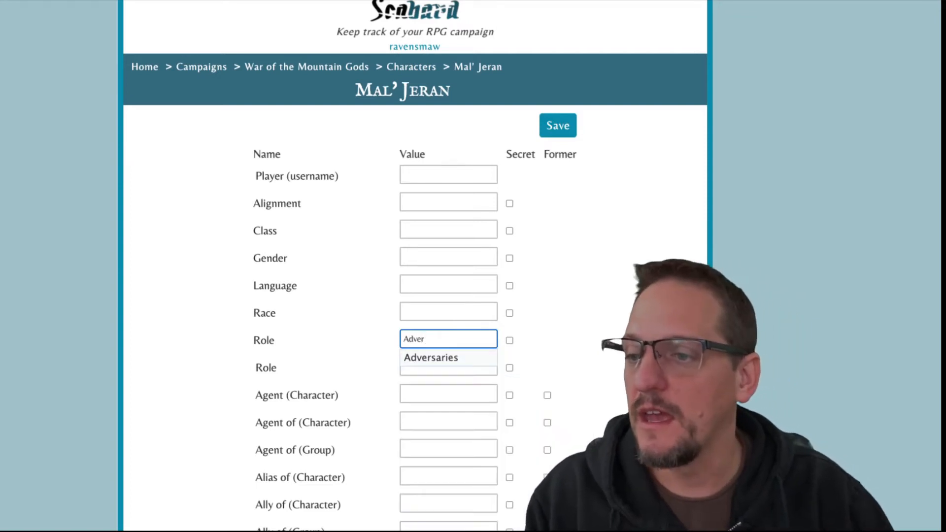
{"action": "left_click", "coordinate": [464, 359]}
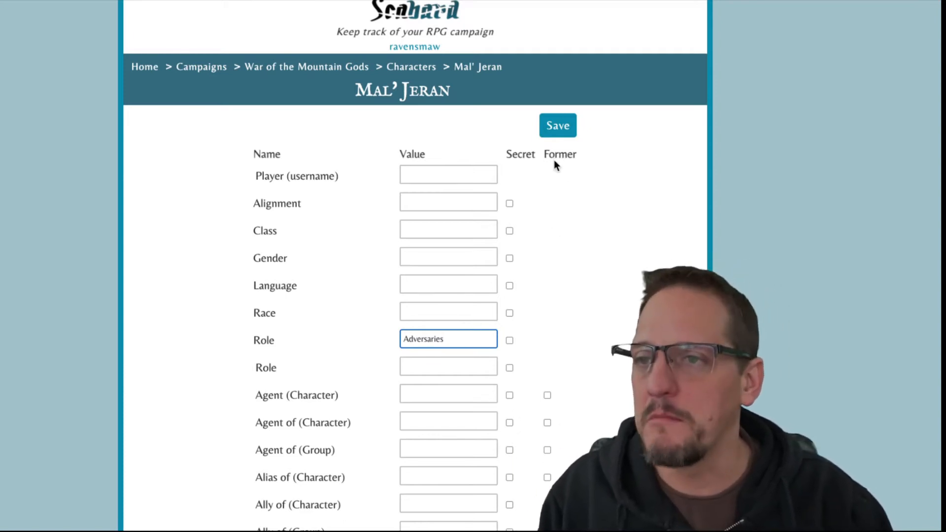
{"action": "left_click", "coordinate": [556, 132]}
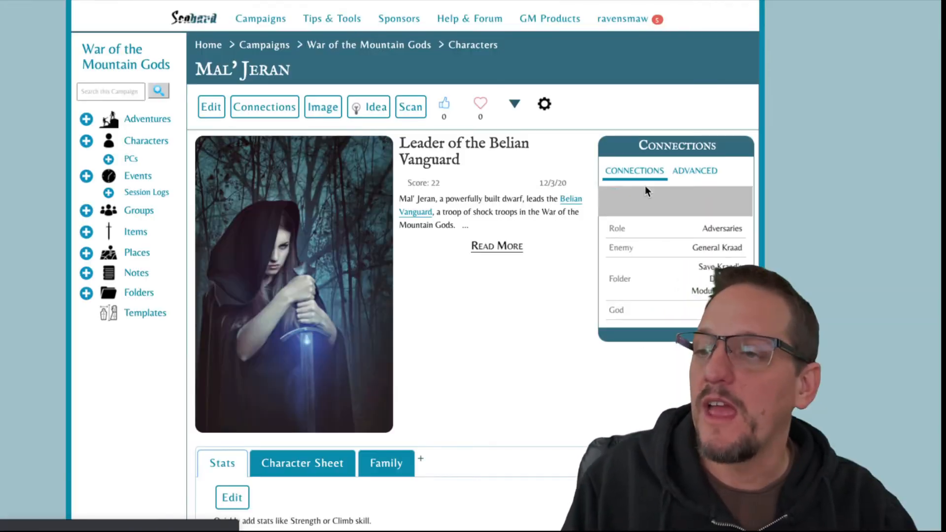
- Go back to the campaign's character list and view its table of contents grouped by role
{"action": "scroll", "coordinate": [484, 246], "scroll_direction": "down", "scroll_amount": 1}
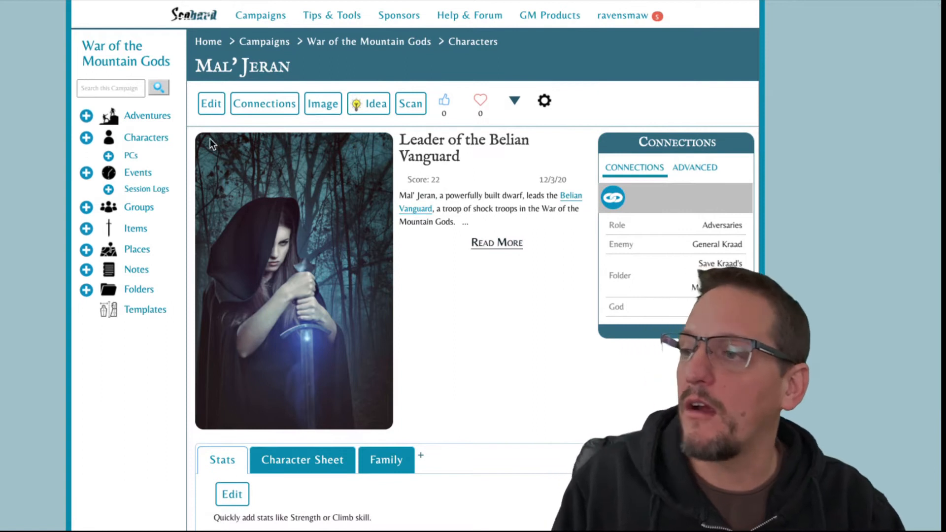
{"action": "left_click", "coordinate": [166, 143]}
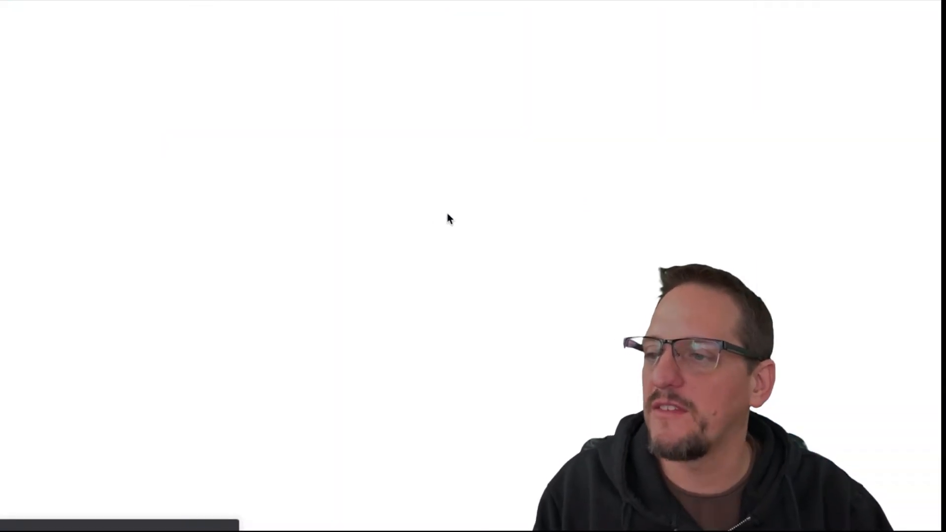
{"action": "scroll", "coordinate": [450, 220], "scroll_direction": "down", "scroll_amount": 1}
{"action": "scroll", "coordinate": [449, 220], "scroll_direction": "down", "scroll_amount": 4}
{"action": "scroll", "coordinate": [450, 220], "scroll_direction": "up", "scroll_amount": 6}
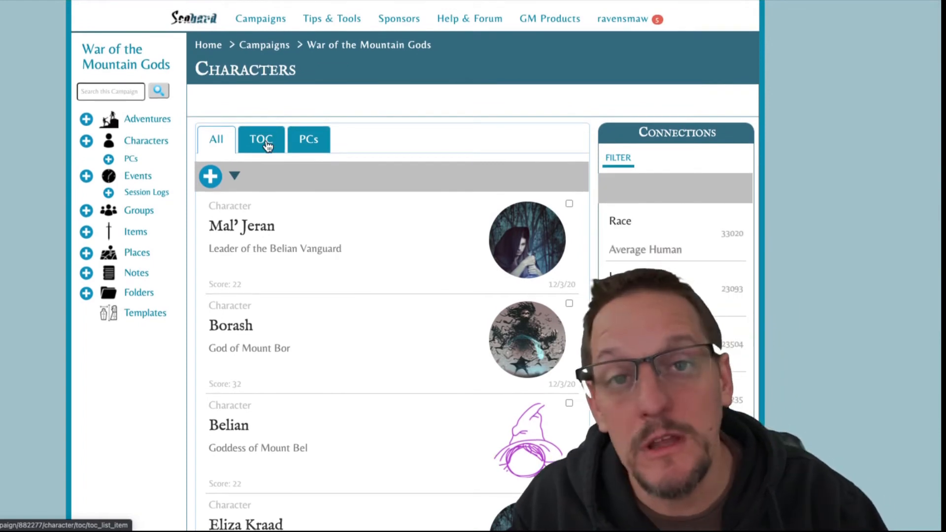
{"action": "left_click", "coordinate": [265, 143]}
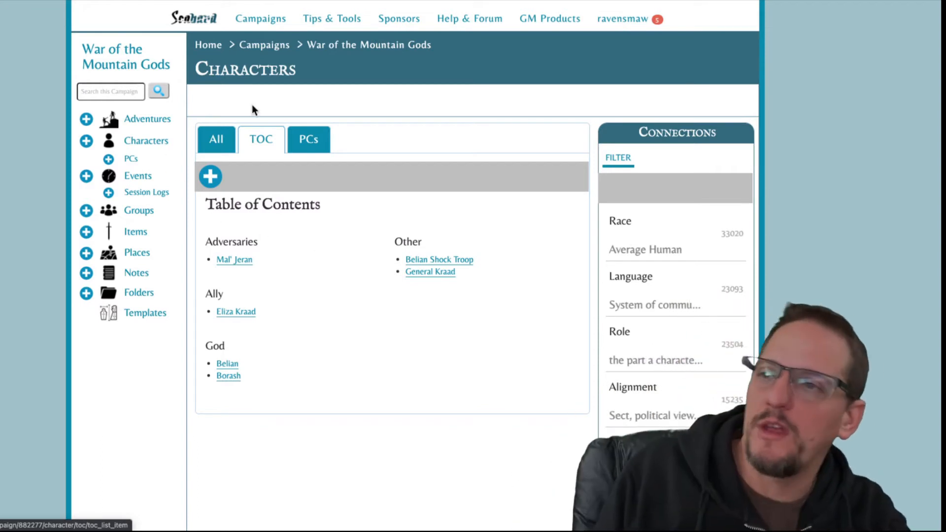
- Browse all entries on the War of the Mountain Gods campaign page and open the place The Blood Fields
{"action": "left_click", "coordinate": [394, 47]}
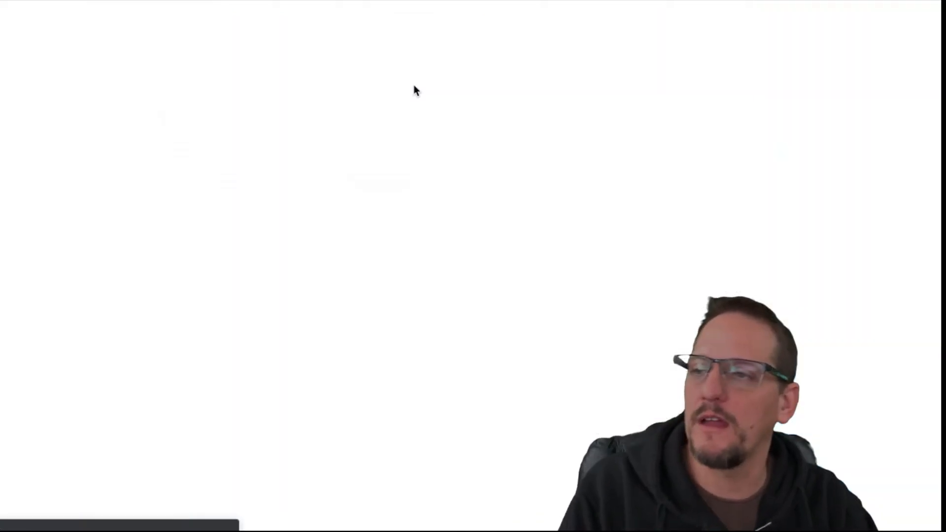
{"action": "scroll", "coordinate": [422, 111], "scroll_direction": "down", "scroll_amount": 8}
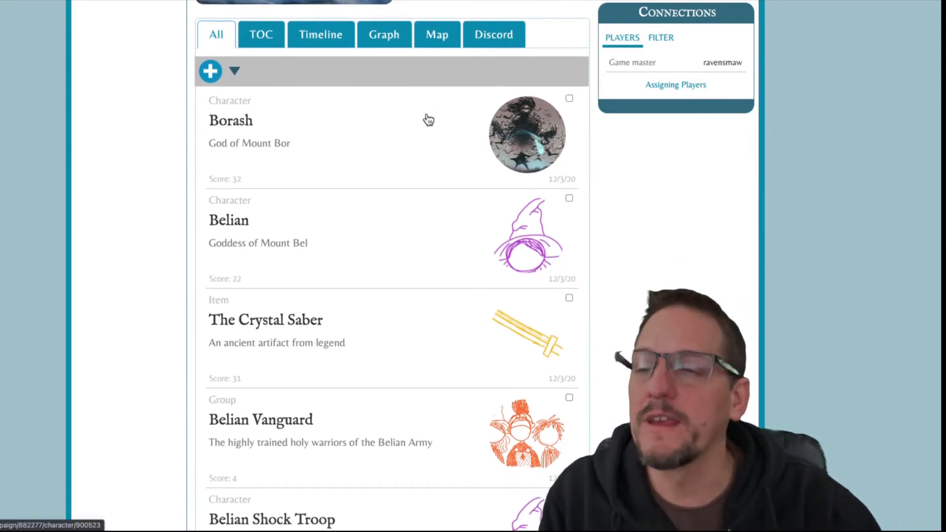
{"action": "scroll", "coordinate": [428, 119], "scroll_direction": "down", "scroll_amount": 2}
{"action": "scroll", "coordinate": [385, 224], "scroll_direction": "down", "scroll_amount": 3}
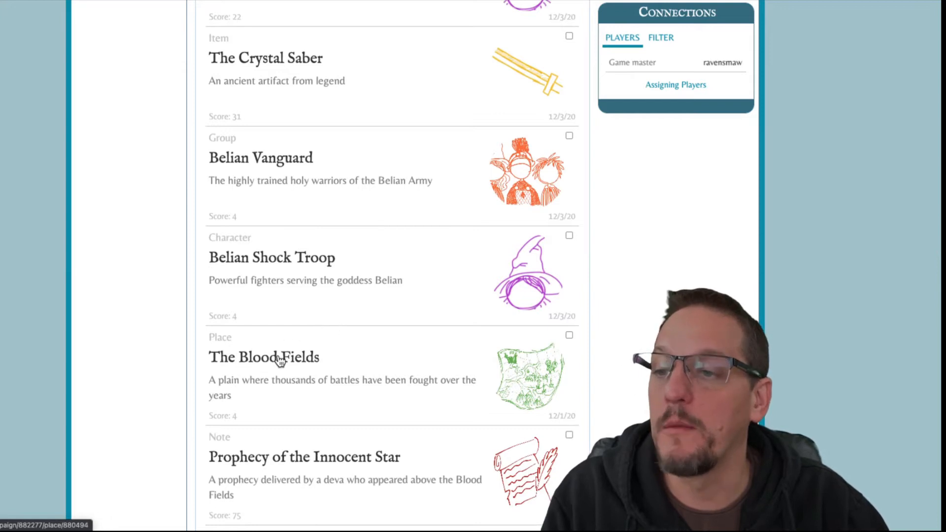
{"action": "left_click", "coordinate": [279, 361]}
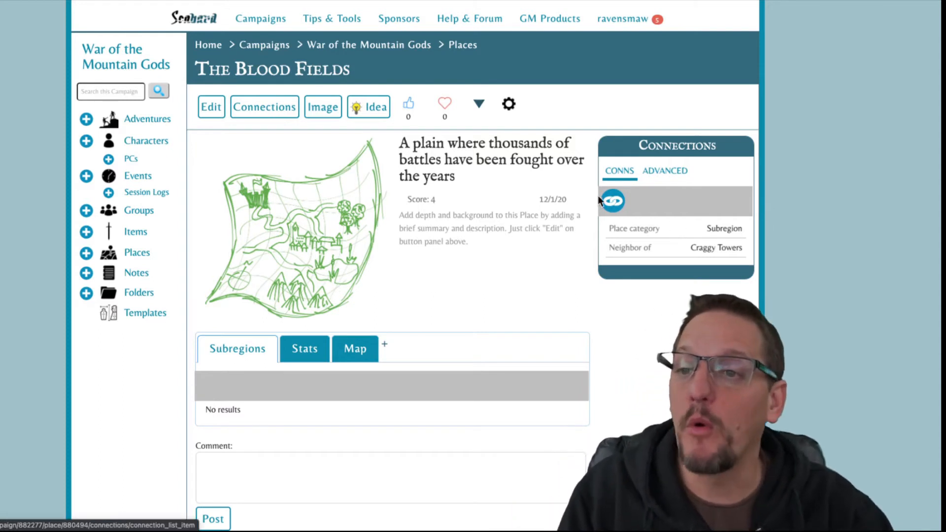
- Open The Blood Fields' connections and look up "batt" and "dun" in an additional place category, clearing each entry
{"action": "left_click", "coordinate": [614, 201]}
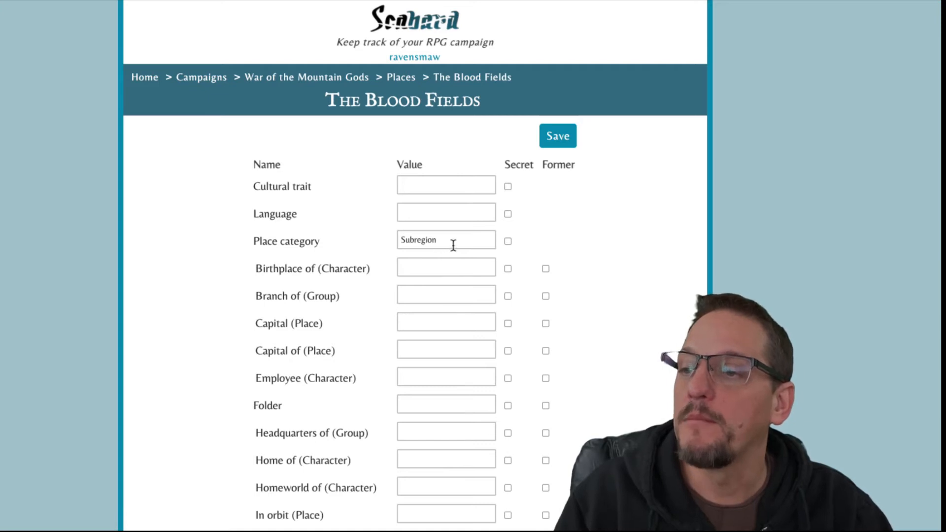
{"action": "left_click", "coordinate": [454, 245]}
{"action": "left_click", "coordinate": [434, 270]}
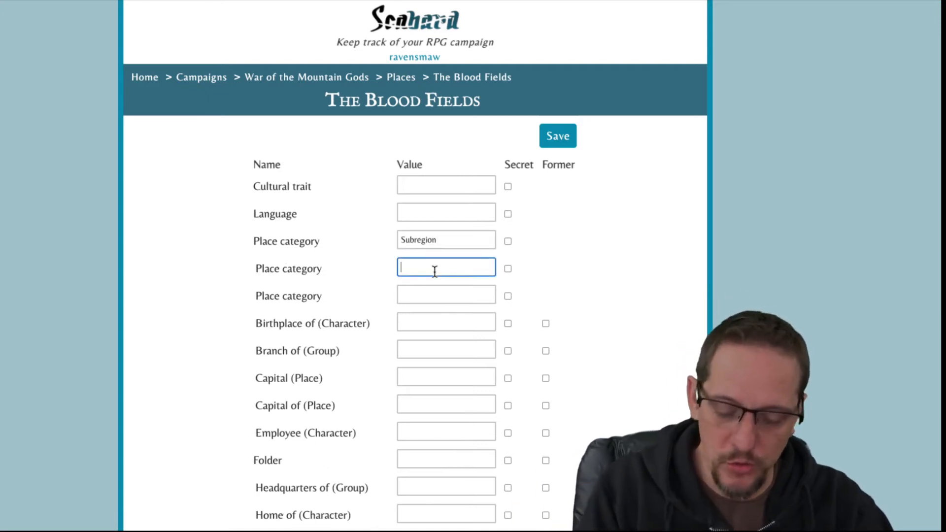
{"action": "type", "text": "ba"}
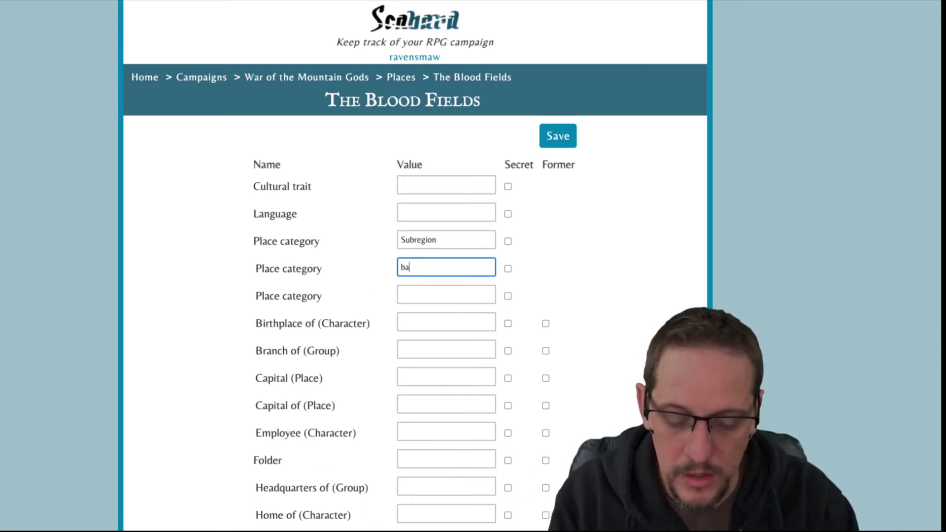
{"action": "type", "text": "tt"}
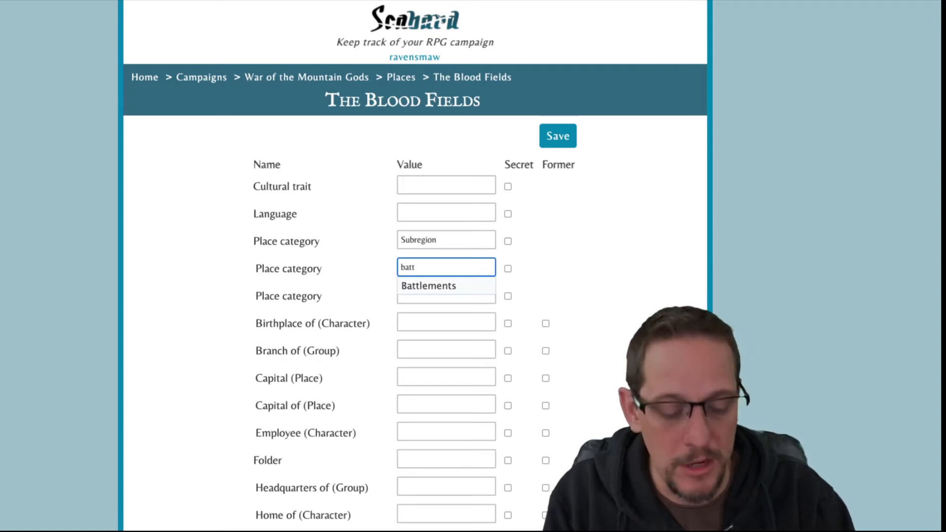
{"action": "key", "text": "BackSpace"}
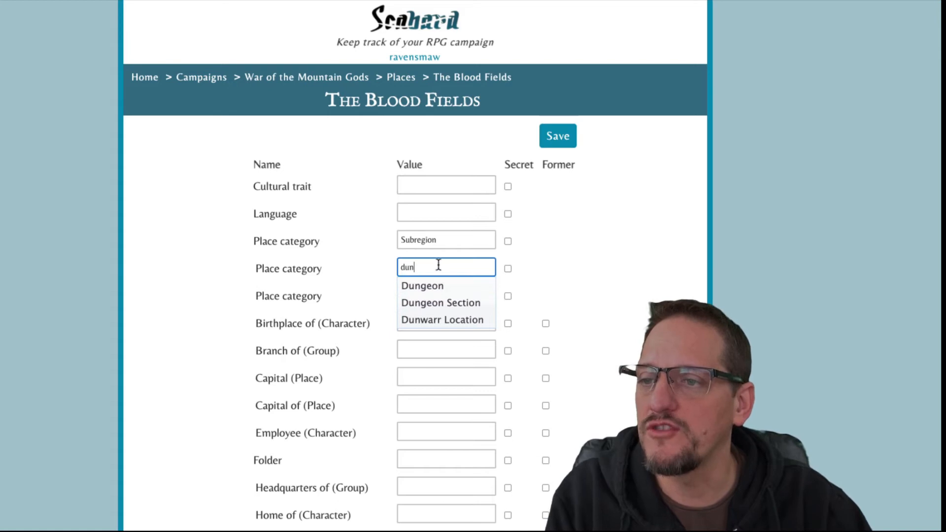
{"action": "key", "text": "BackSpace"}
{"action": "key", "text": "BackSpace"}
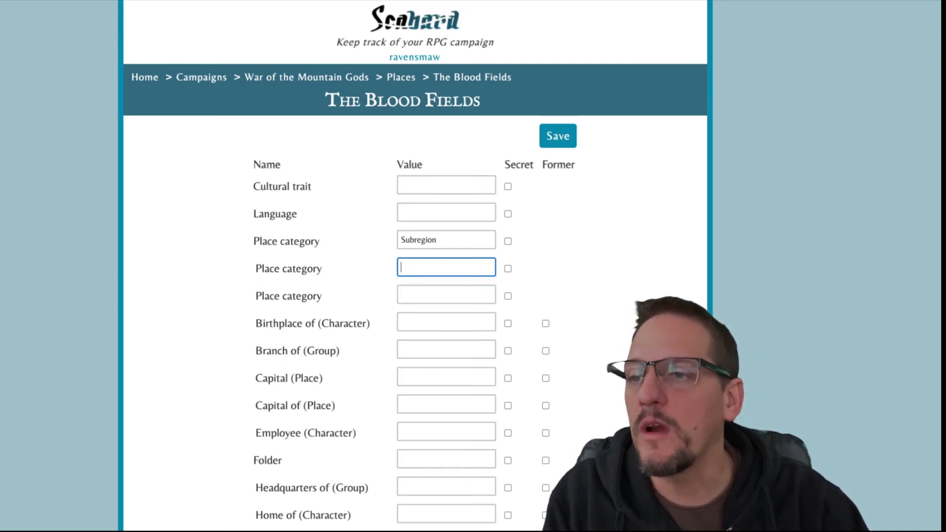
- Look up "city", "town" and "shop" in the additional place category of The Blood Fields, clearing each entry
{"action": "type", "text": "city"}
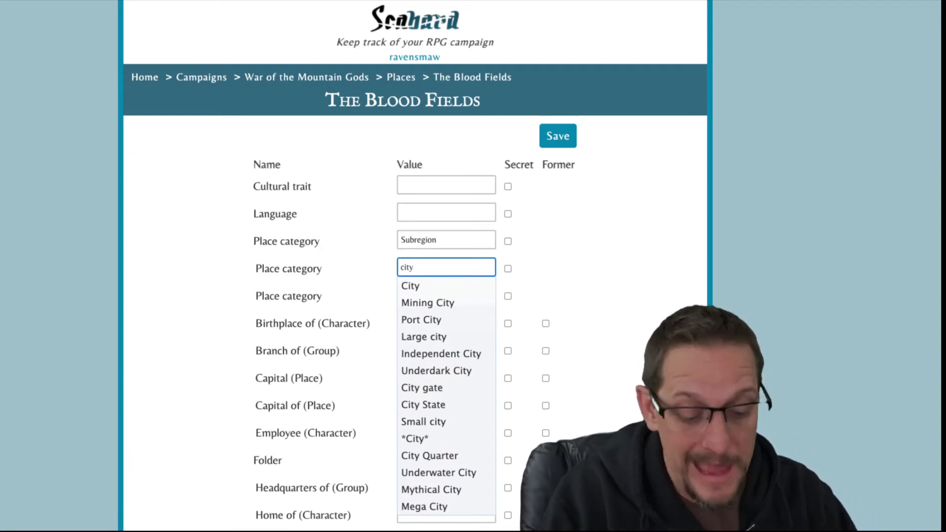
{"action": "type", "text": "ow"}
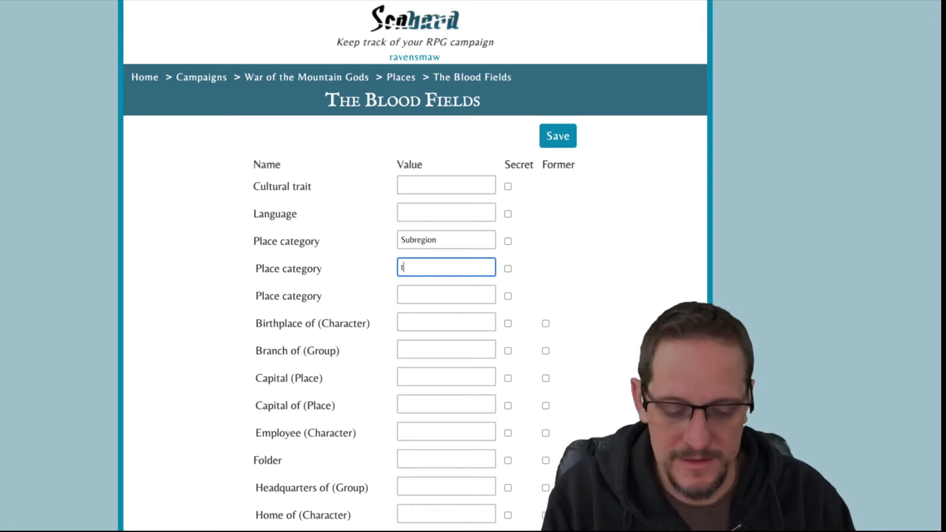
{"action": "type", "text": "n"}
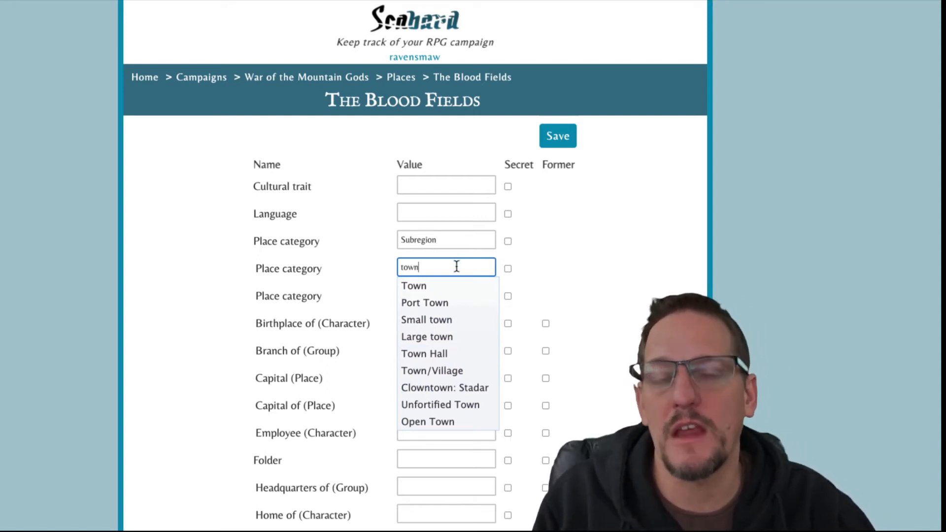
{"action": "left_click_drag", "start_coordinate": [457, 267], "coordinate": [386, 264]}
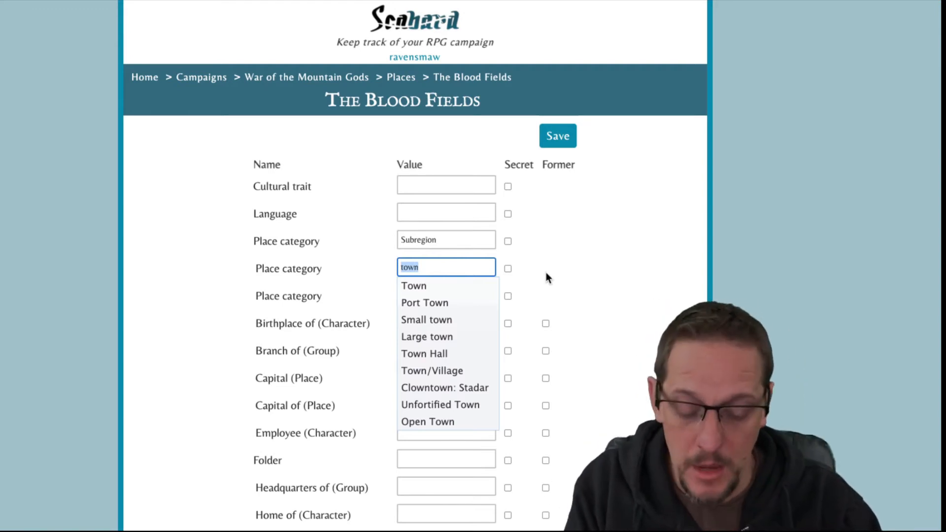
{"action": "type", "text": "shop"}
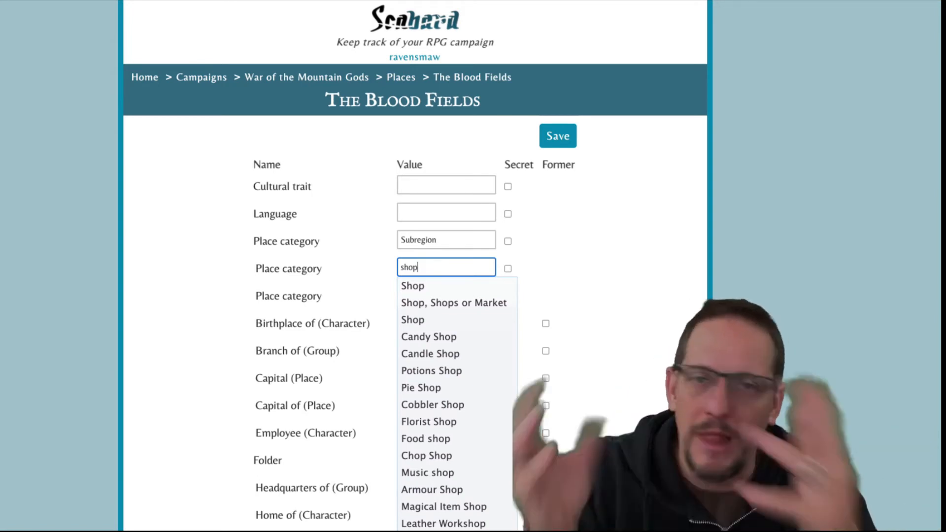
{"action": "left_click", "coordinate": [567, 256]}
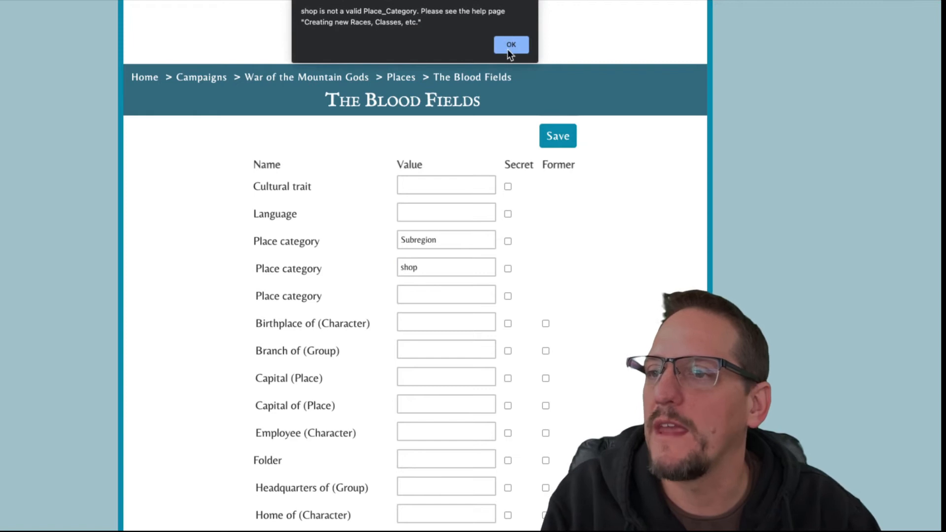
{"action": "left_click", "coordinate": [508, 43]}
{"action": "double_click", "coordinate": [412, 267]}
{"action": "key", "text": "BackSpace"}
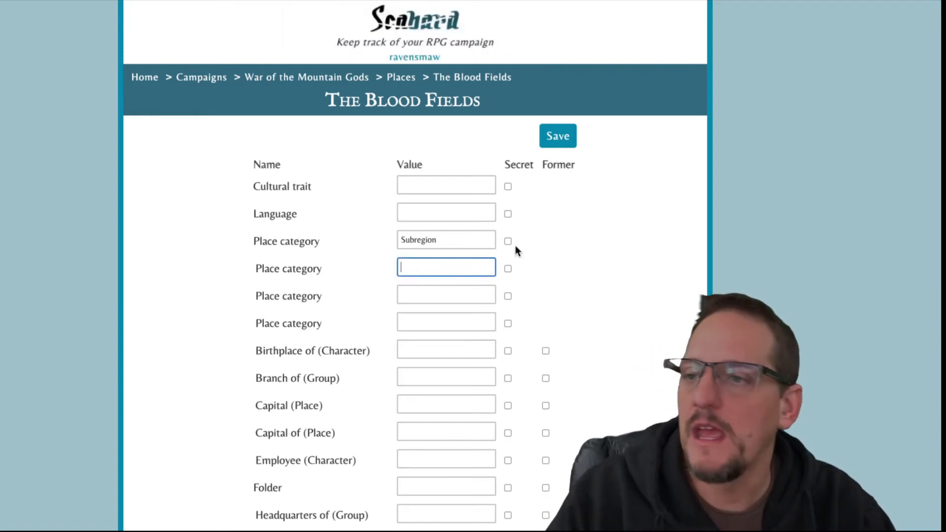
- Return to The Blood Fields without saving, view its Subregion category and go up to the general Place Category page
{"action": "left_click", "coordinate": [448, 78]}
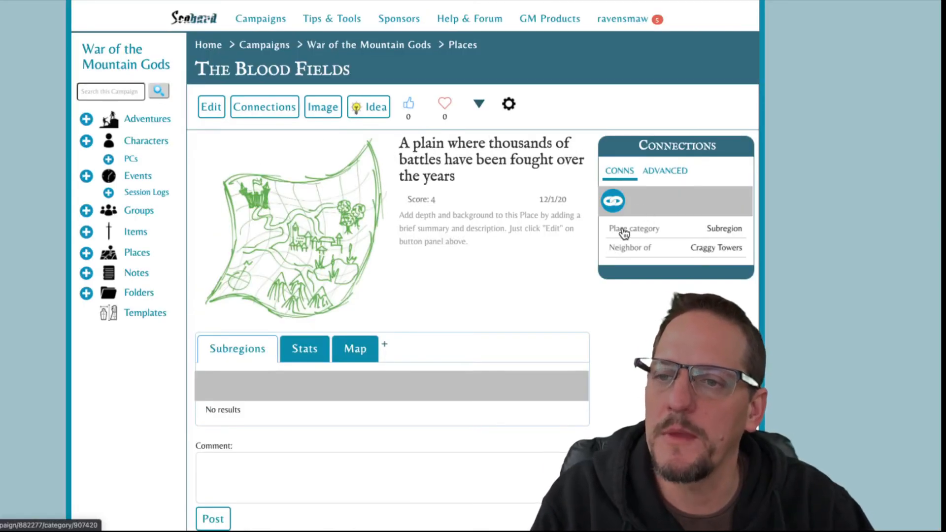
{"action": "left_click", "coordinate": [636, 229]}
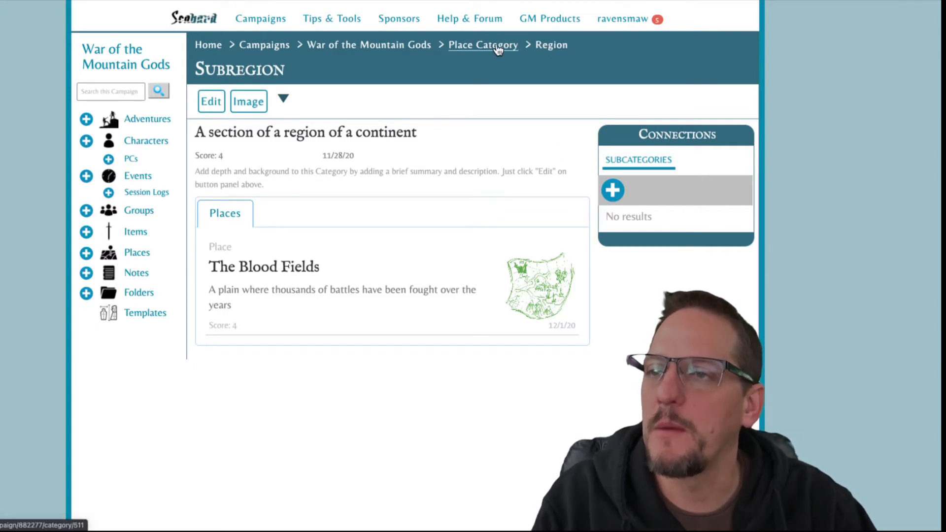
{"action": "left_click", "coordinate": [473, 46]}
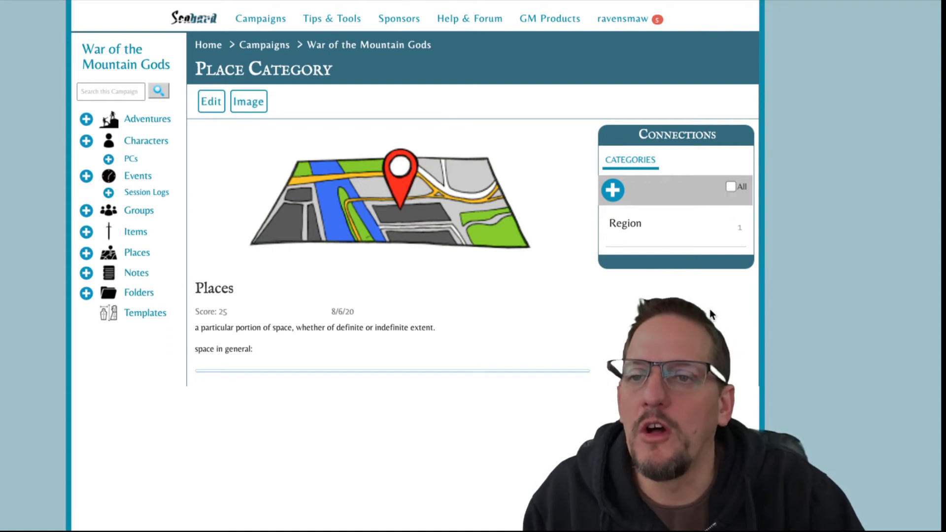
- Show all place categories, including unused ones, and look through the list of available names
{"action": "left_click", "coordinate": [730, 187]}
{"action": "scroll", "coordinate": [676, 222], "scroll_direction": "down", "scroll_amount": 20}
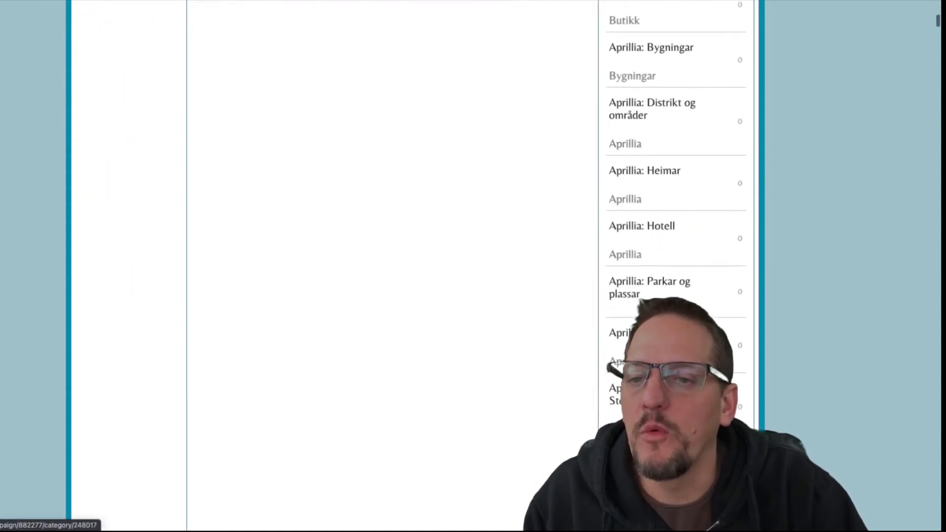
{"action": "scroll", "coordinate": [677, 222], "scroll_direction": "down", "scroll_amount": 20}
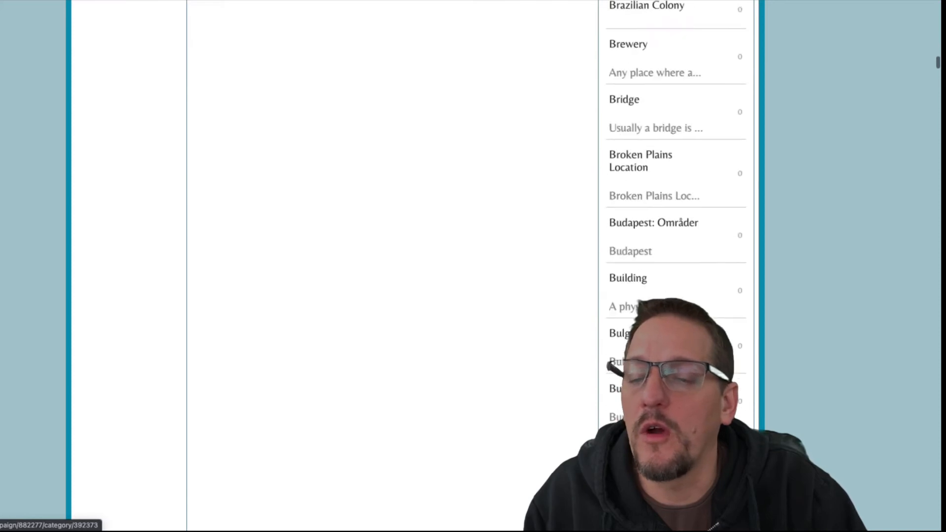
{"action": "scroll", "coordinate": [676, 222], "scroll_direction": "down", "scroll_amount": 15}
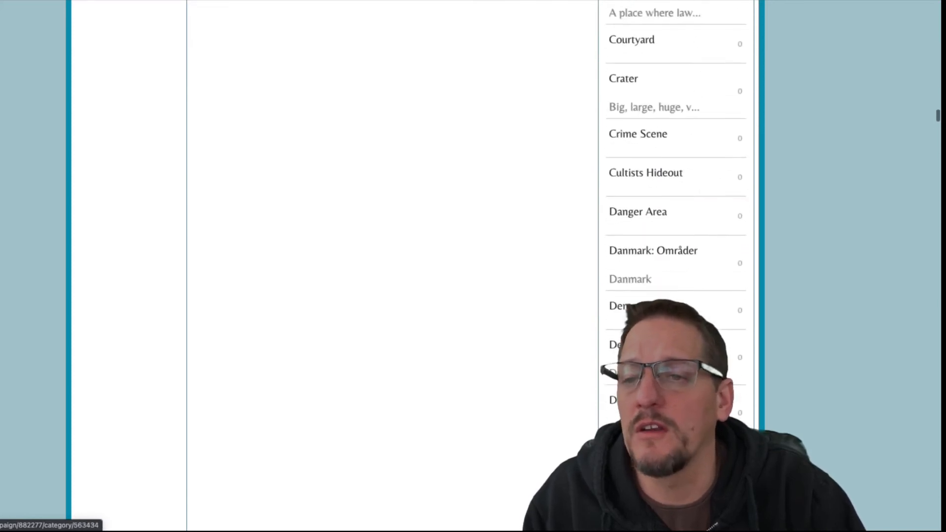
{"action": "scroll", "coordinate": [655, 249], "scroll_direction": "down", "scroll_amount": 15}
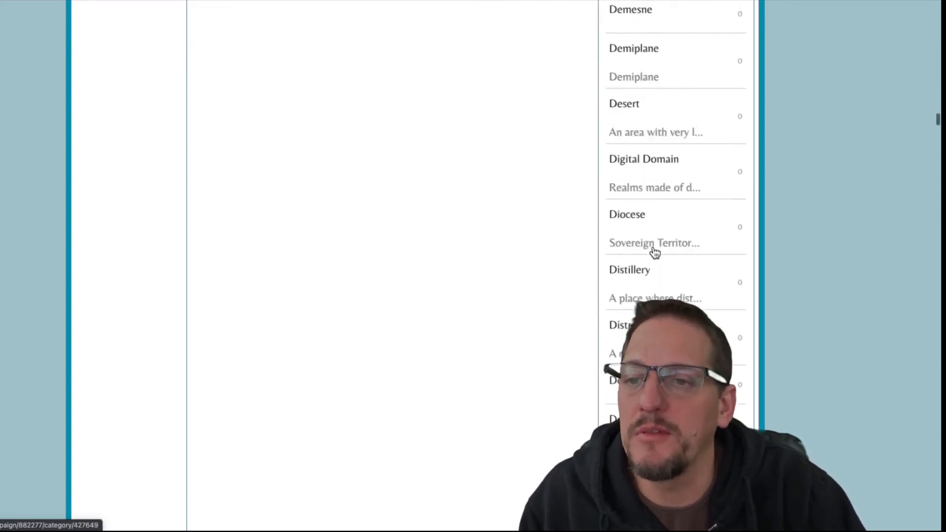
{"action": "scroll", "coordinate": [663, 266], "scroll_direction": "down", "scroll_amount": 10}
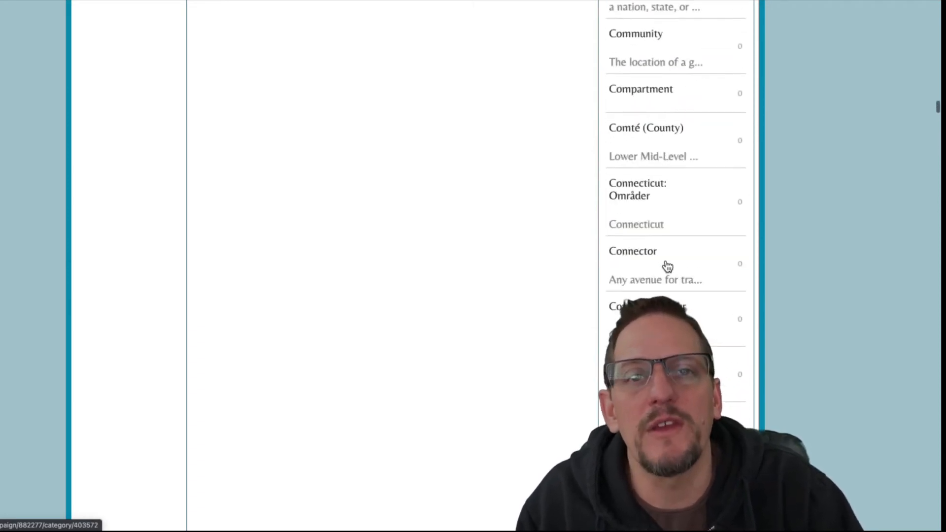
{"action": "scroll", "coordinate": [667, 266], "scroll_direction": "up", "scroll_amount": 20}
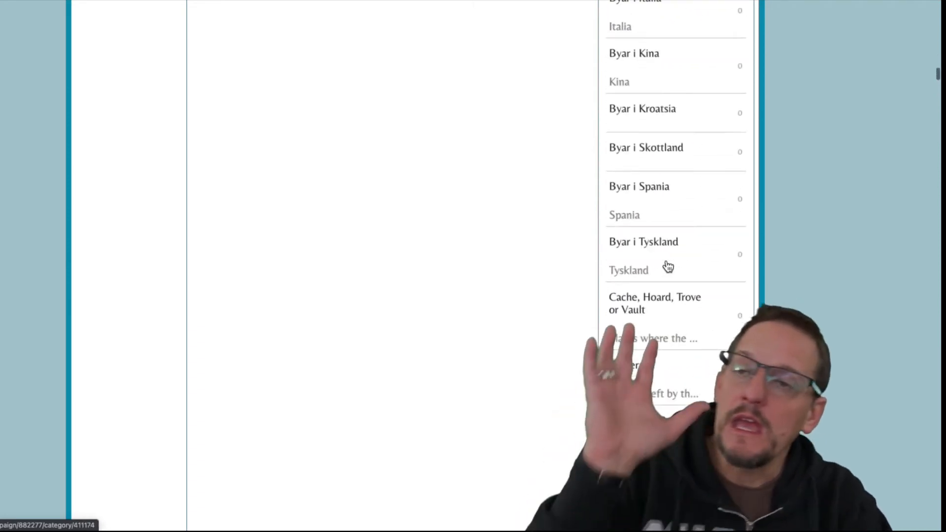
{"action": "scroll", "coordinate": [668, 266], "scroll_direction": "up", "scroll_amount": 20}
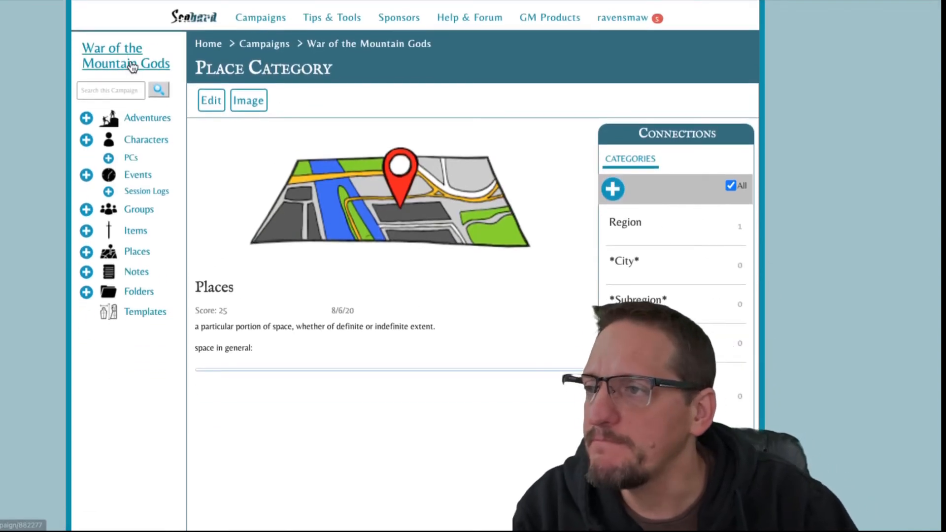
- Return to the War of the Mountain Gods campaign page and open the item The Crystal Saber from its entries
{"action": "left_click", "coordinate": [130, 64]}
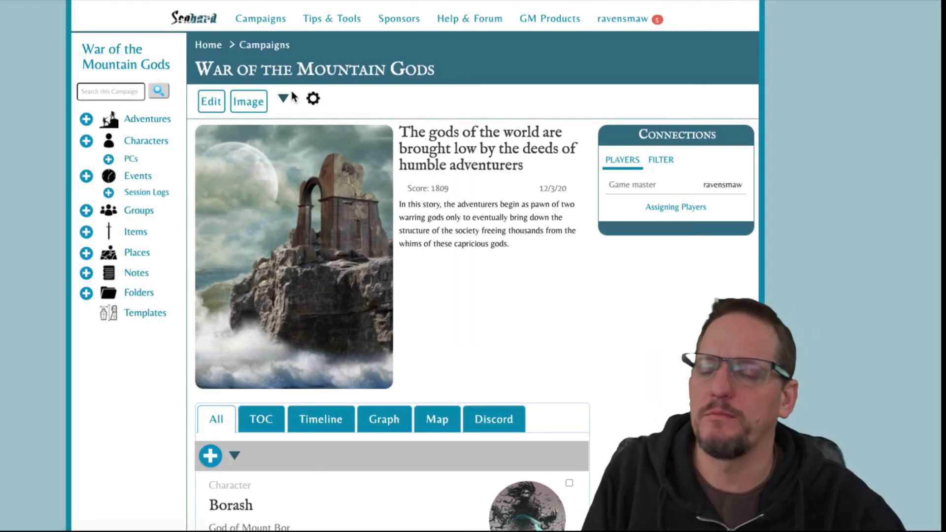
{"action": "scroll", "coordinate": [377, 138], "scroll_direction": "down", "scroll_amount": 1}
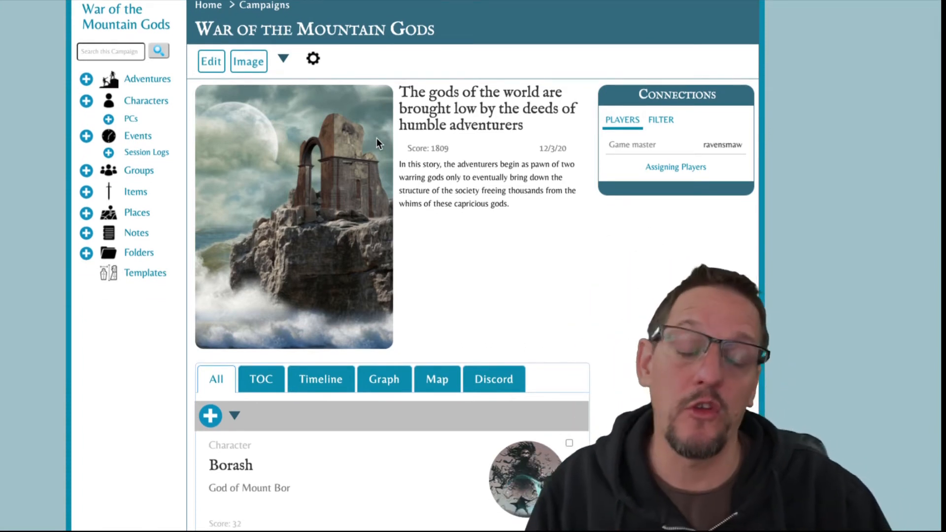
{"action": "scroll", "coordinate": [401, 270], "scroll_direction": "down", "scroll_amount": 10}
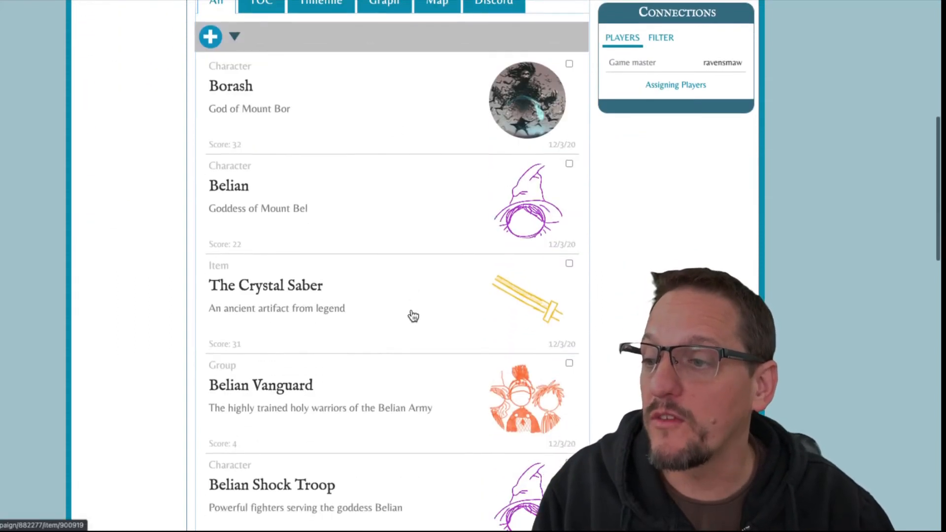
{"action": "left_click", "coordinate": [323, 288]}
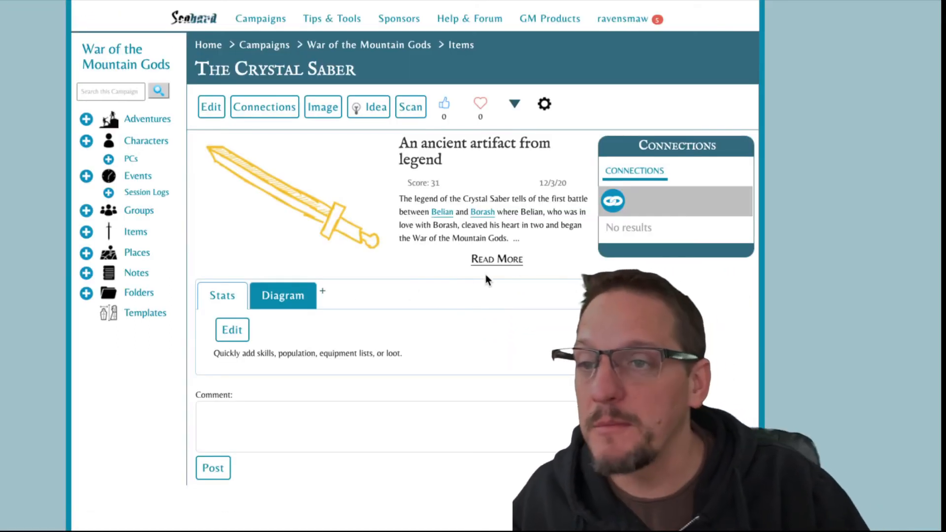
- Set The Crystal Saber's item category to Artifact in its connections and save them
{"action": "left_click", "coordinate": [606, 204]}
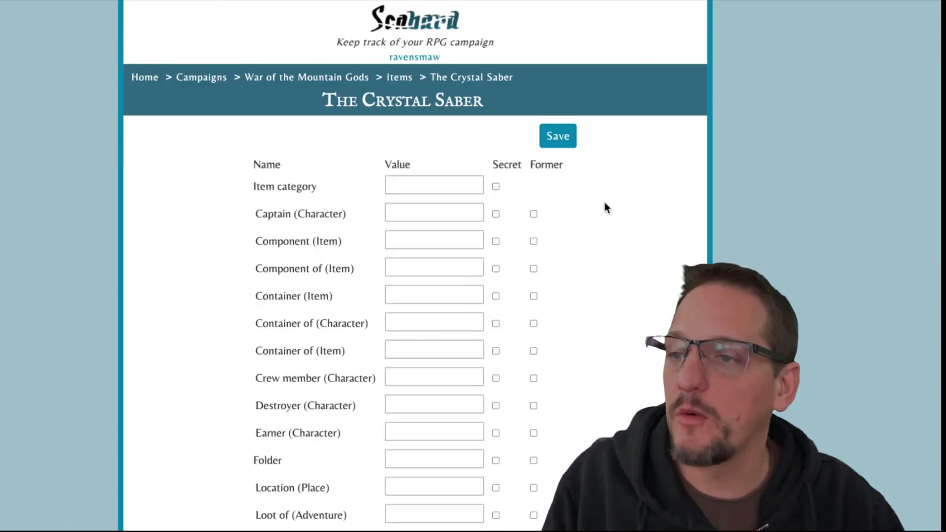
{"action": "left_click", "coordinate": [422, 177]}
{"action": "type", "text": "Art"}
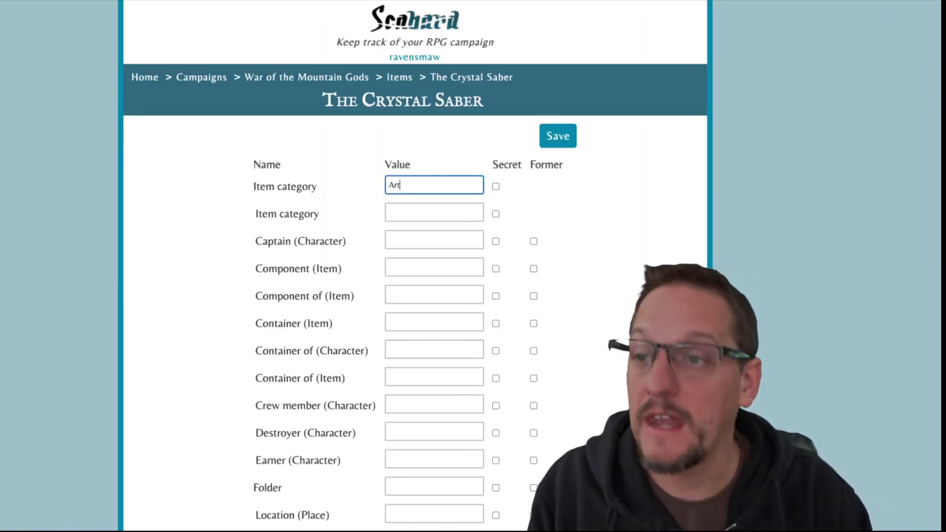
{"action": "left_click", "coordinate": [416, 237]}
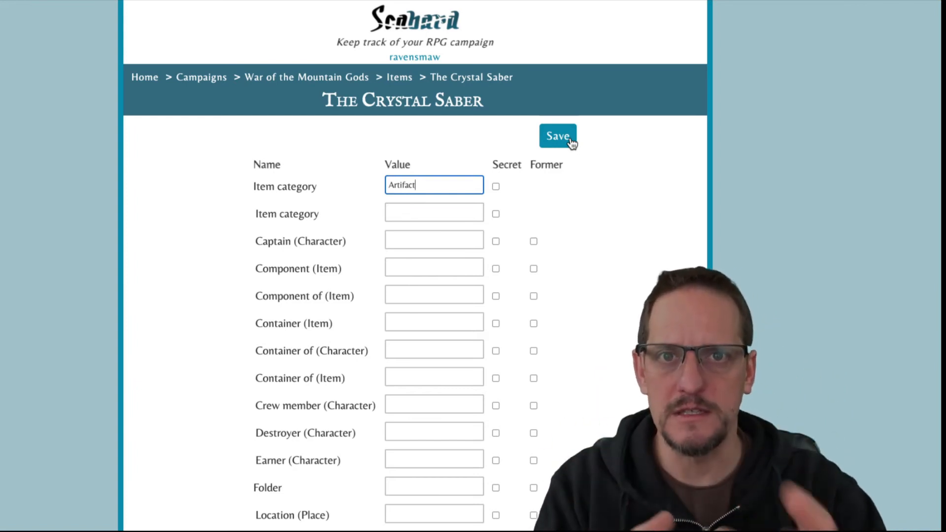
{"action": "left_click", "coordinate": [560, 142]}
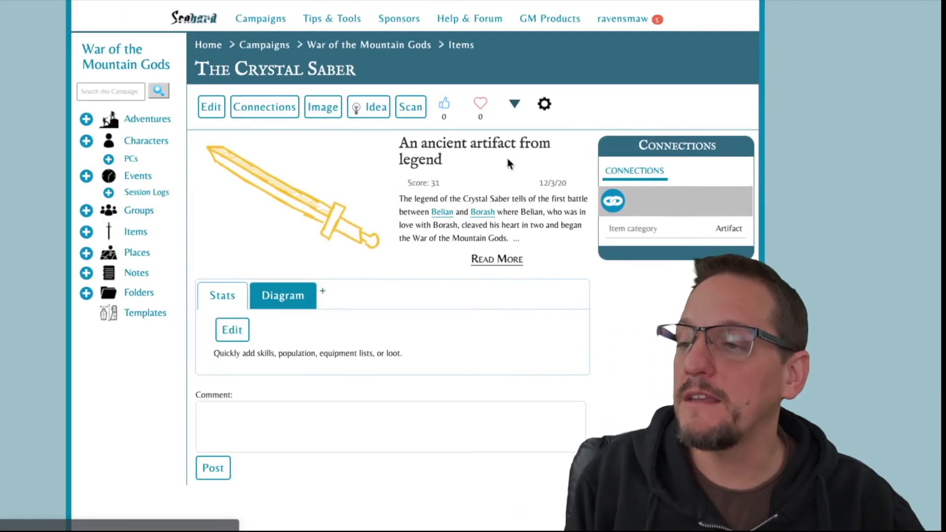
- Go to the campaign's notes from its main page, and open and read the Prophecy of the Innocent Star note
{"action": "left_click", "coordinate": [134, 64]}
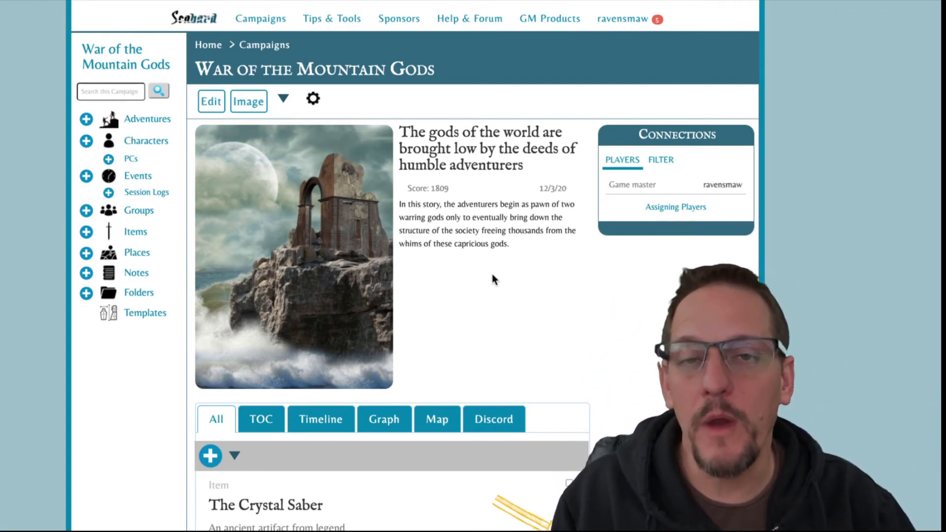
{"action": "mouse_move", "coordinate": [135, 274]}
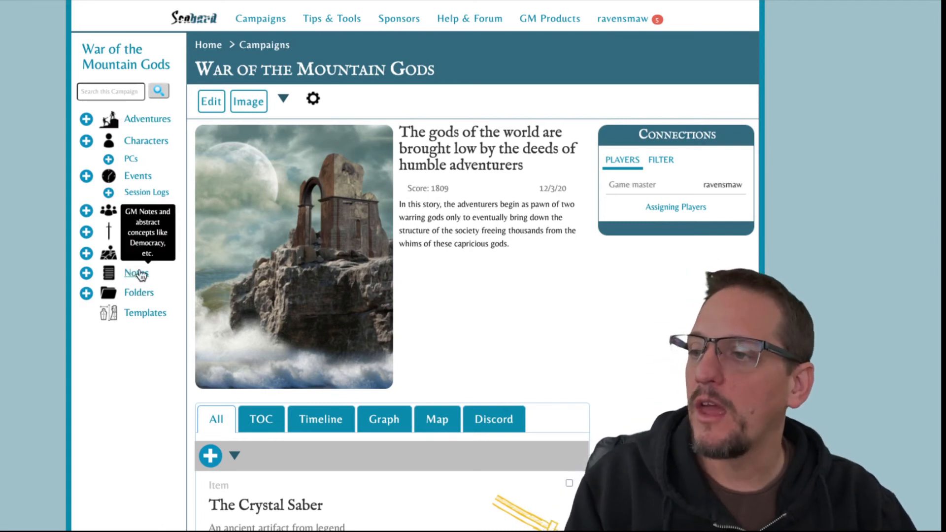
{"action": "left_click", "coordinate": [135, 274]}
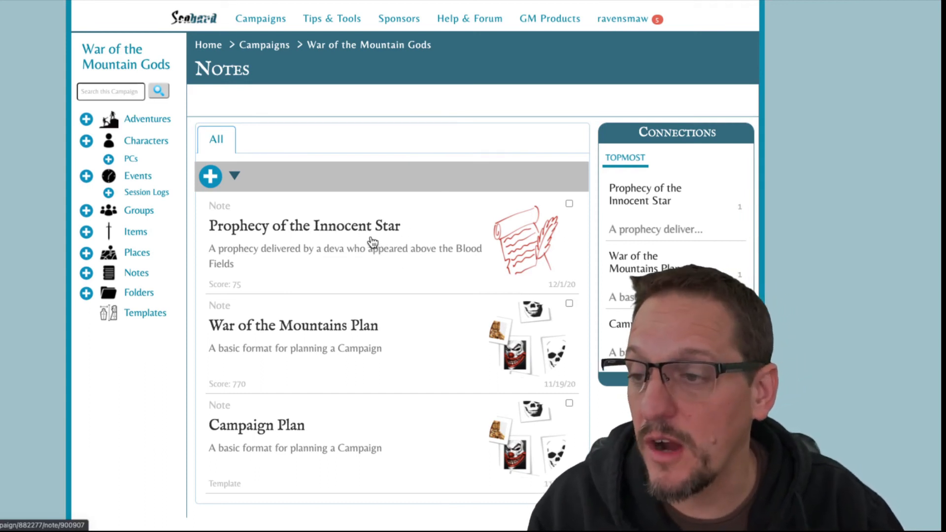
{"action": "left_click", "coordinate": [319, 233]}
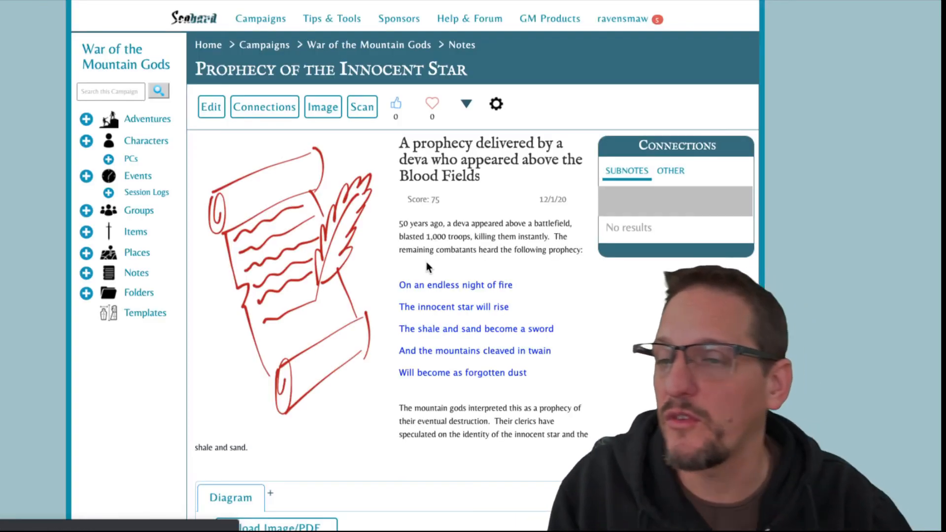
{"action": "scroll", "coordinate": [426, 266], "scroll_direction": "down", "scroll_amount": 3}
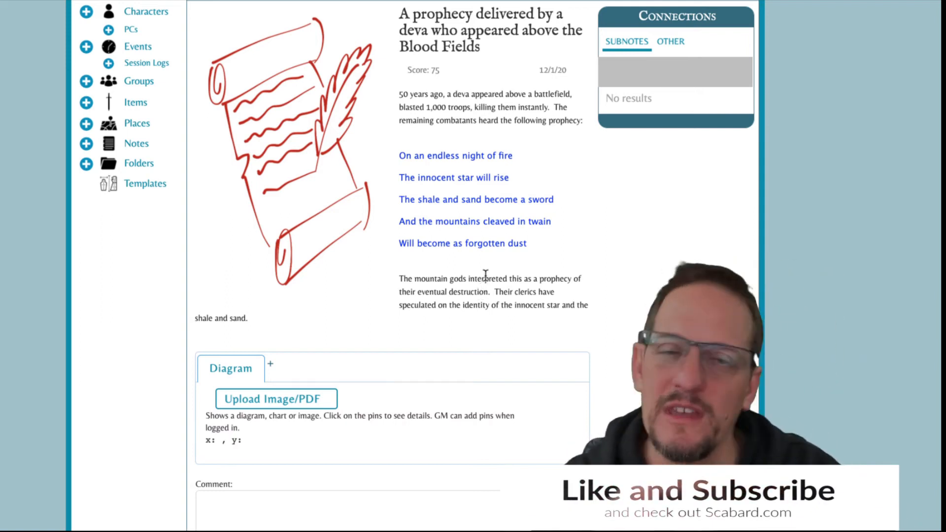
{"action": "scroll", "coordinate": [476, 259], "scroll_direction": "up", "scroll_amount": 3}
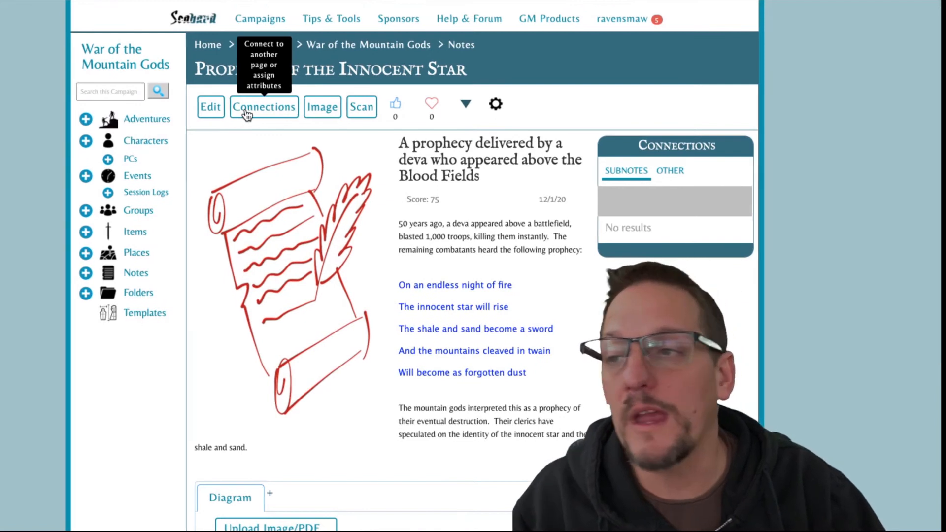
- In the Prophecy of the Innocent Star's connections, make it a subnote of a new note named The Book of the War of the Mountains
{"action": "left_click", "coordinate": [246, 114]}
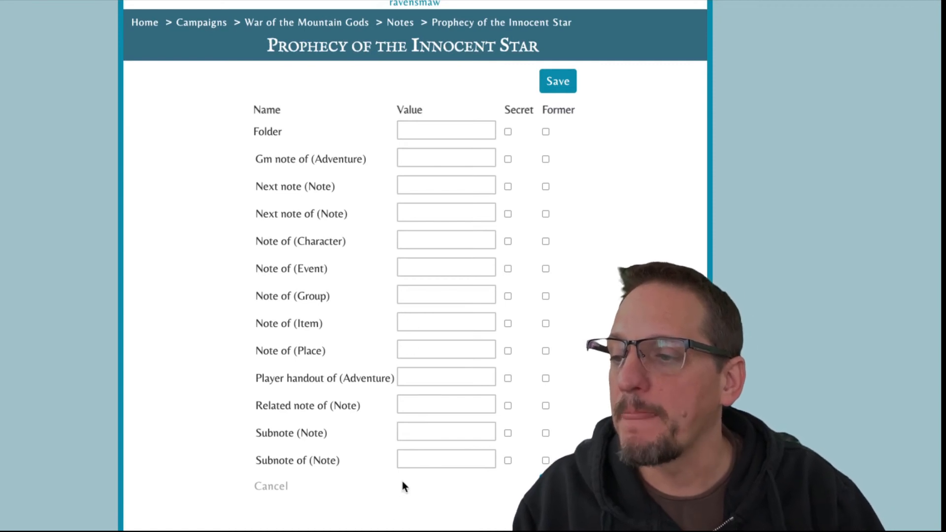
{"action": "left_click", "coordinate": [420, 460]}
{"action": "type", "text": "The Book of"}
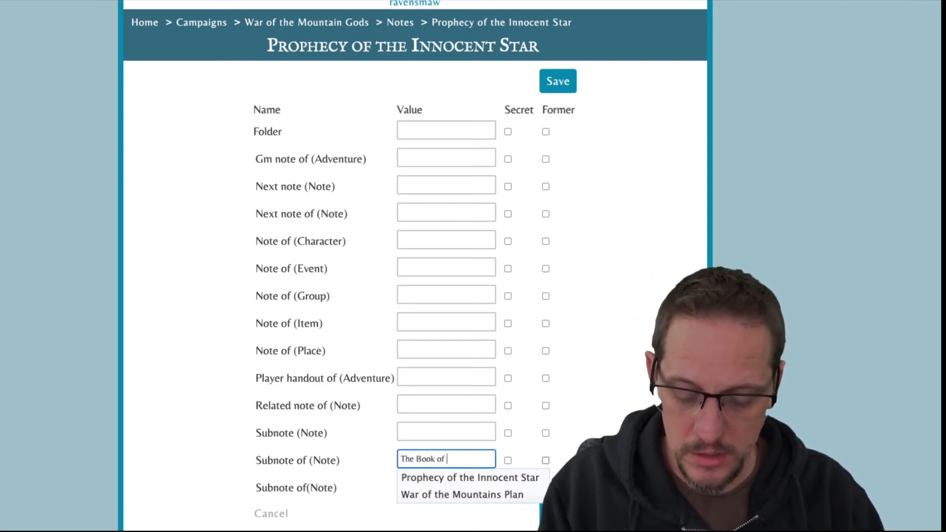
{"action": "type", "text": " the War of"}
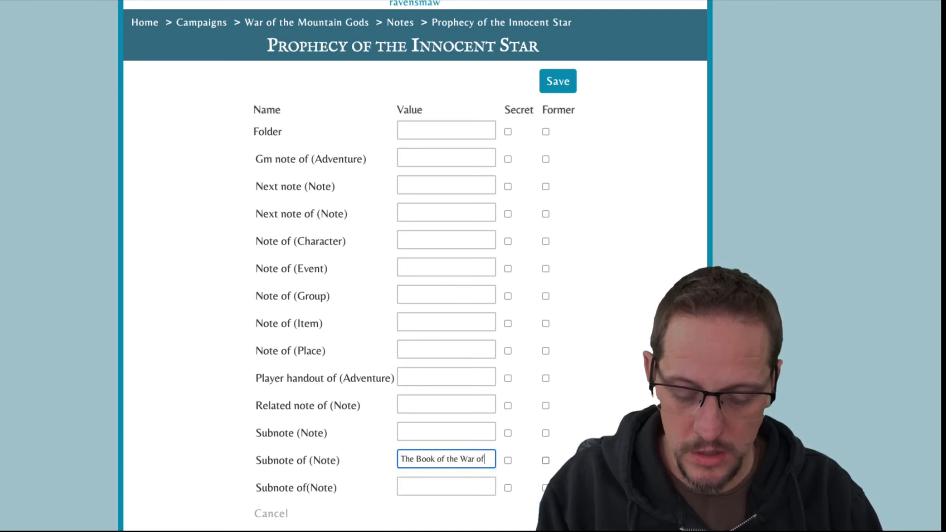
{"action": "type", "text": " the Mountains"}
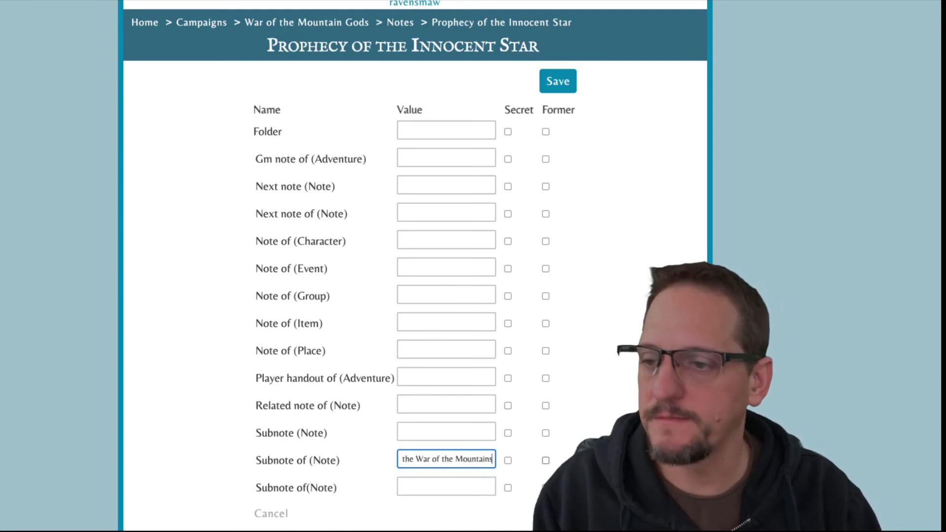
{"action": "key", "text": "Return"}
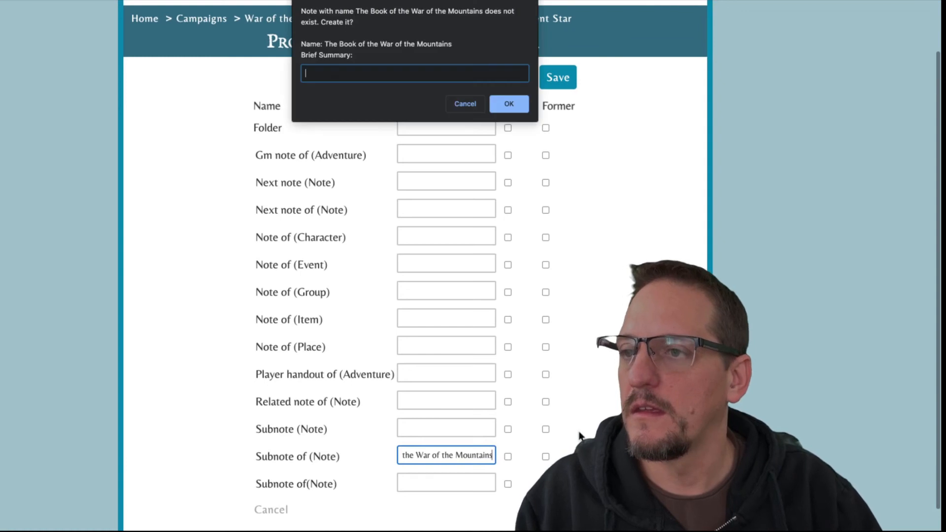
- Create the new parent note with the brief summary "A history of the Mountain Wars", and view the prophecy's other connections after saving
{"action": "type", "text": "A his"}
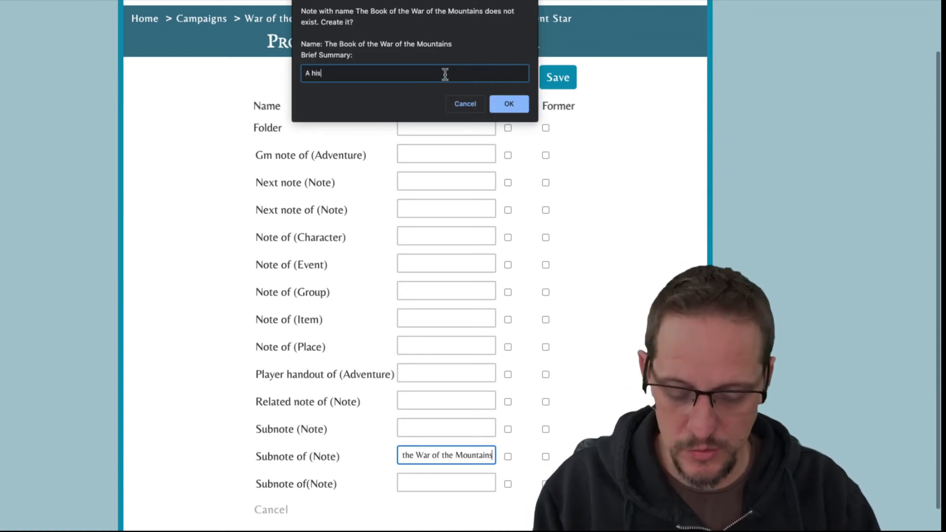
{"action": "type", "text": "tory of the Mo"}
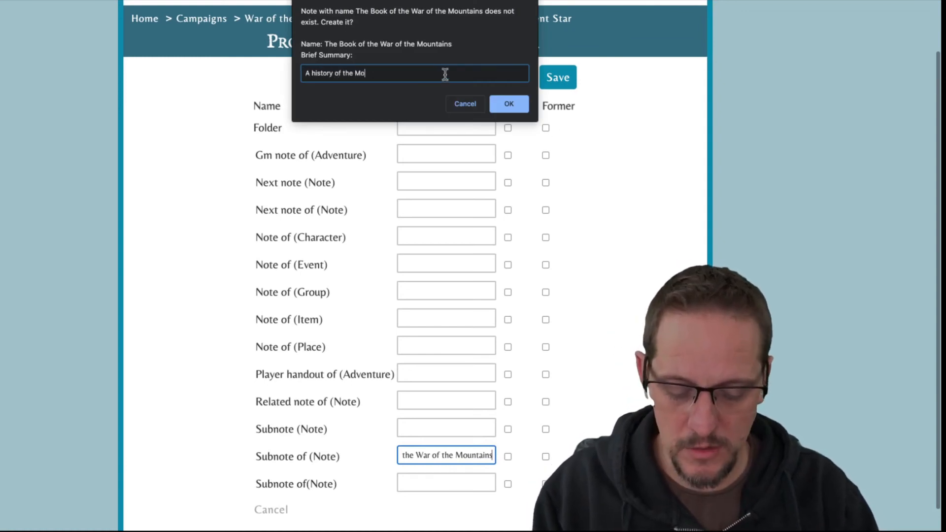
{"action": "type", "text": "untain Wars"}
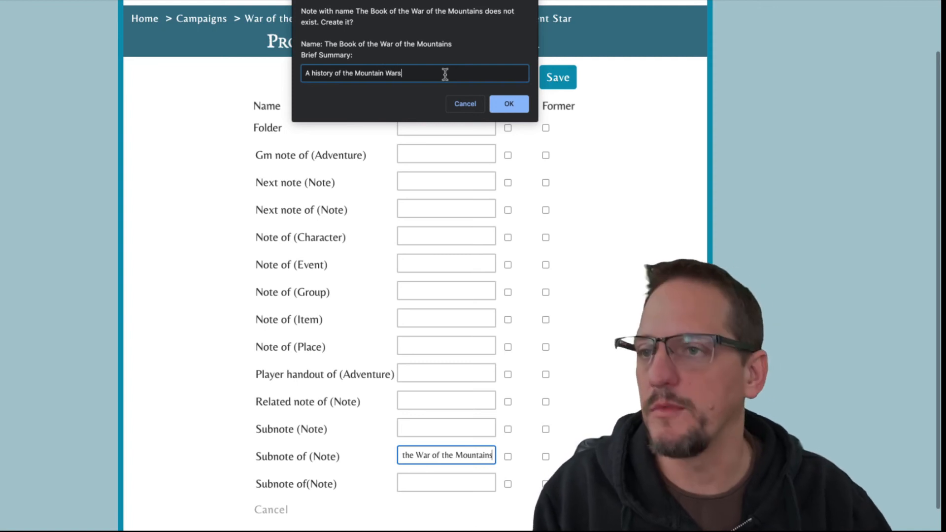
{"action": "left_click", "coordinate": [498, 103]}
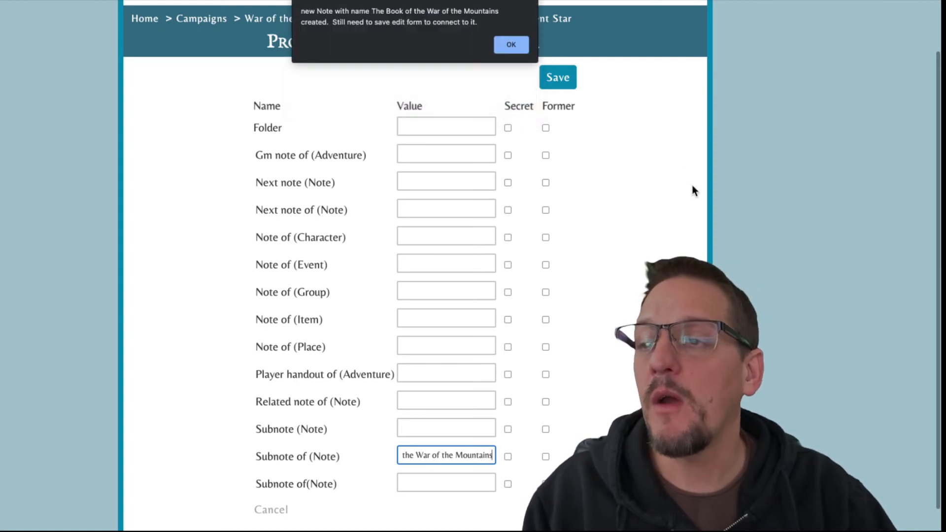
{"action": "left_click", "coordinate": [515, 46]}
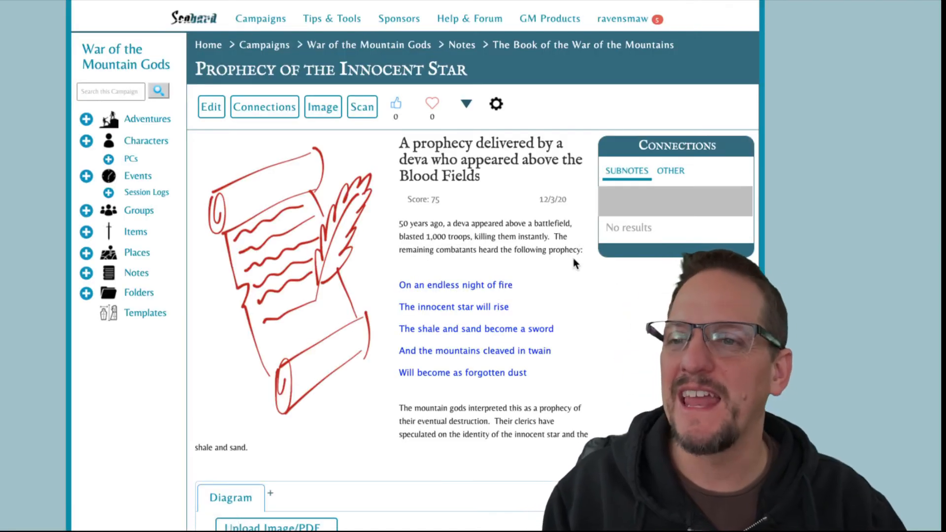
{"action": "left_click", "coordinate": [670, 171]}
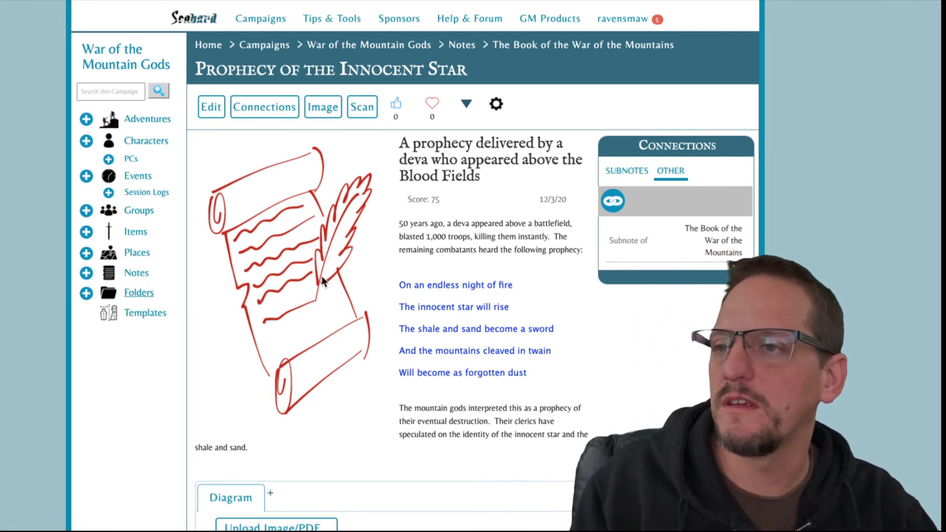
- Create a new campaign folder named "Belian Faction - Folder" and save it
{"action": "left_click", "coordinate": [150, 293]}
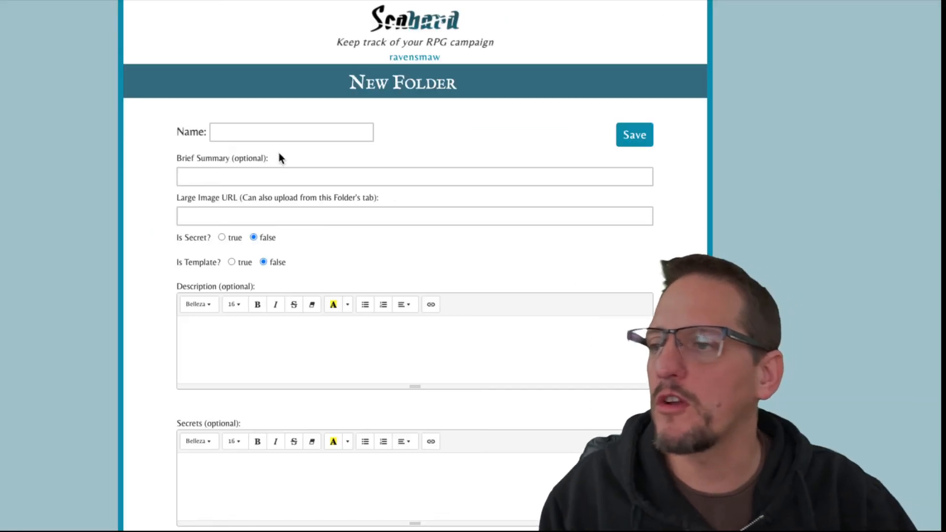
{"action": "left_click", "coordinate": [266, 133]}
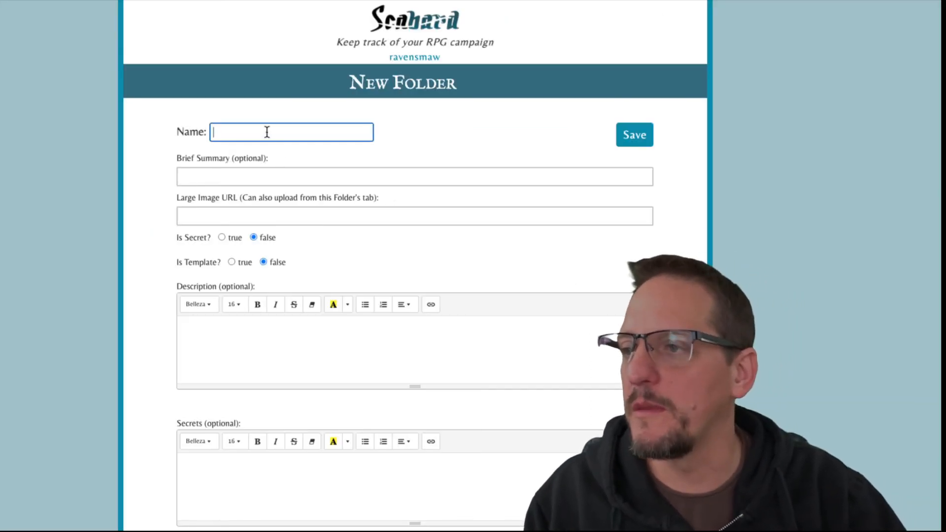
{"action": "type", "text": "Belian Faction"}
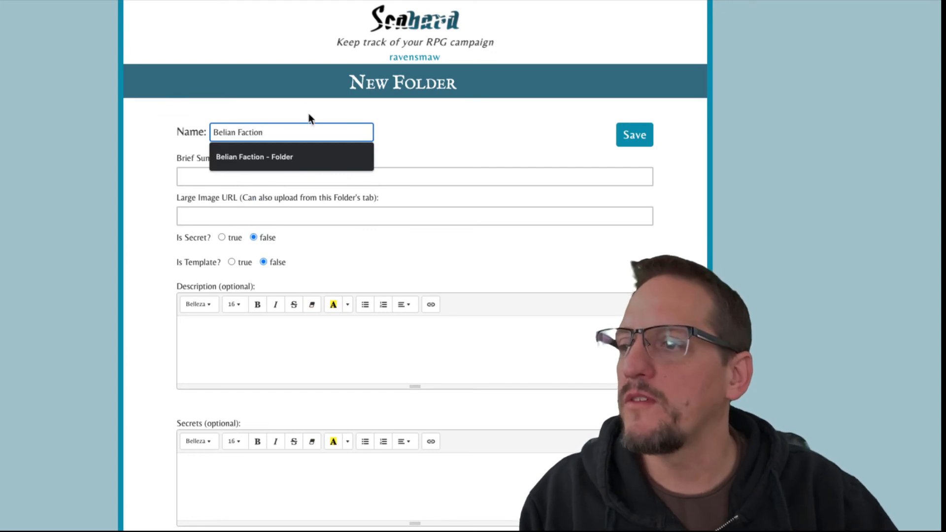
{"action": "left_click", "coordinate": [290, 155]}
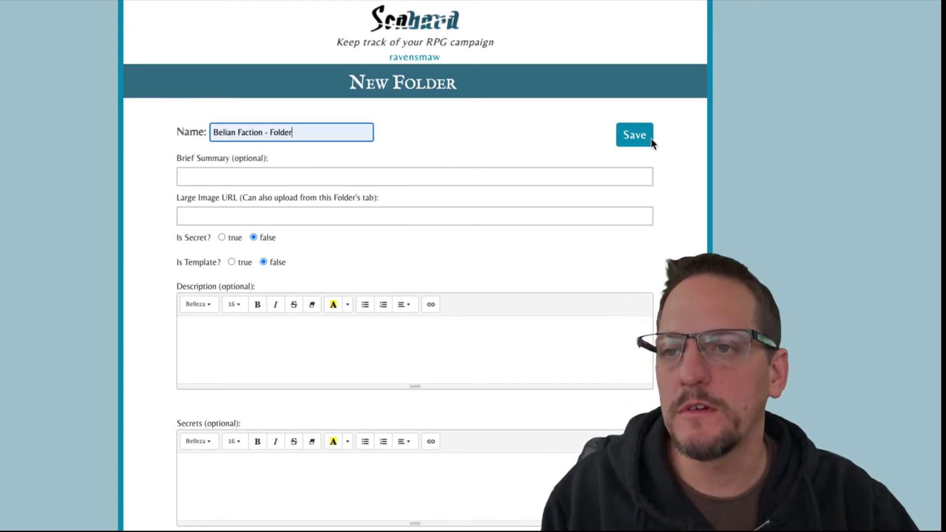
{"action": "left_click", "coordinate": [628, 141]}
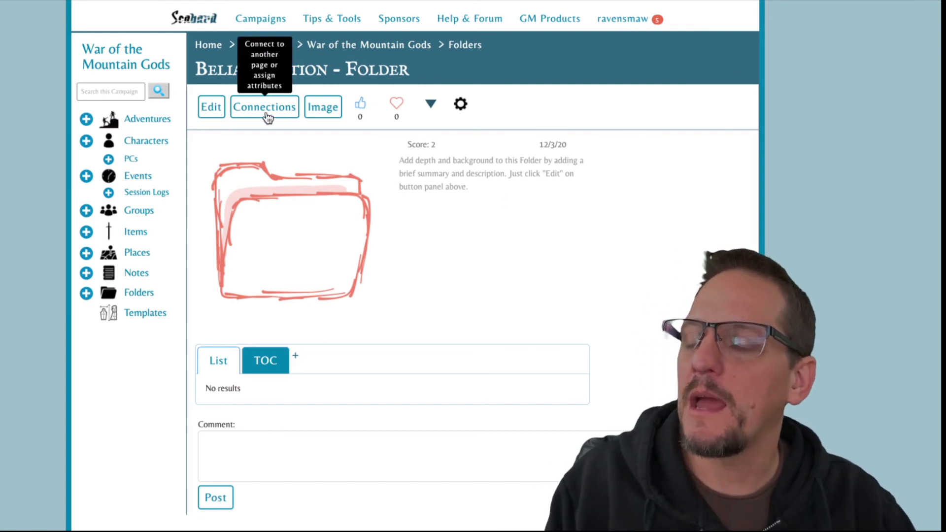
- In the Belian Faction folder's connections, add the character Mal' Jeran to the folder
{"action": "scroll", "coordinate": [478, 224], "scroll_direction": "down", "scroll_amount": 1}
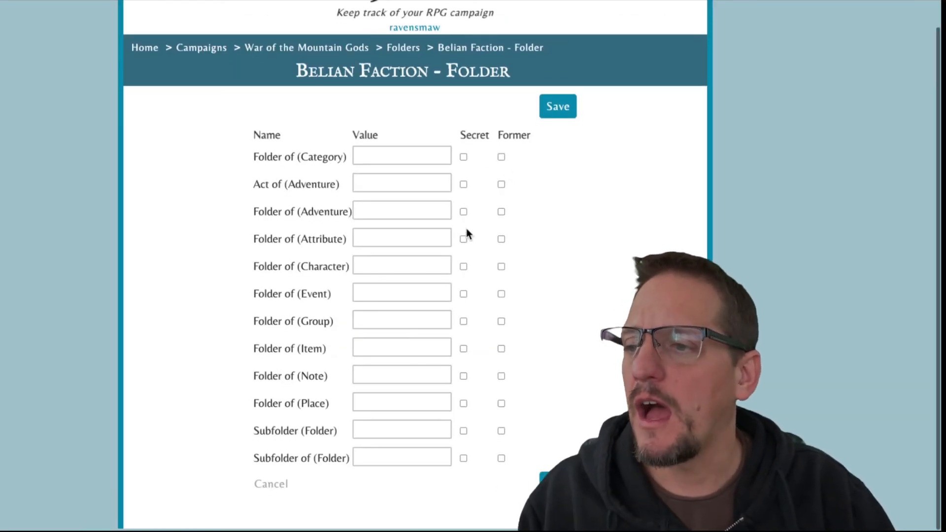
{"action": "left_click", "coordinate": [393, 266]}
{"action": "type", "text": "M"}
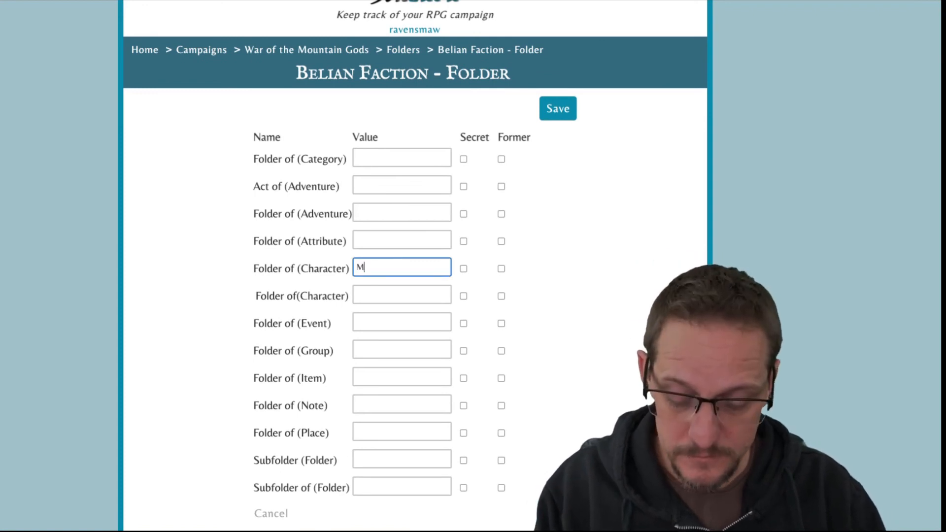
{"action": "type", "text": "al"}
{"action": "left_click", "coordinate": [378, 287]}
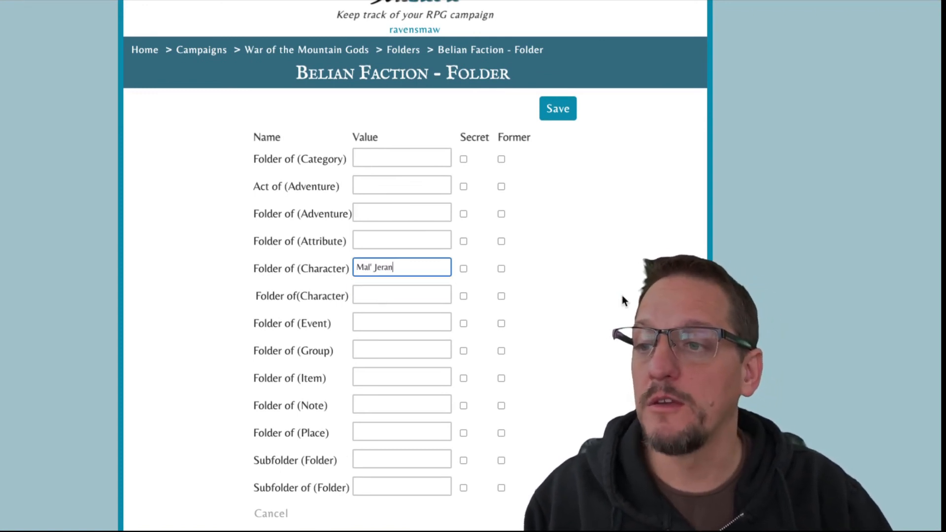
- Add the character Belian Shock Troop as a second character connection of the folder
{"action": "scroll", "coordinate": [519, 354], "scroll_direction": "down", "scroll_amount": 1}
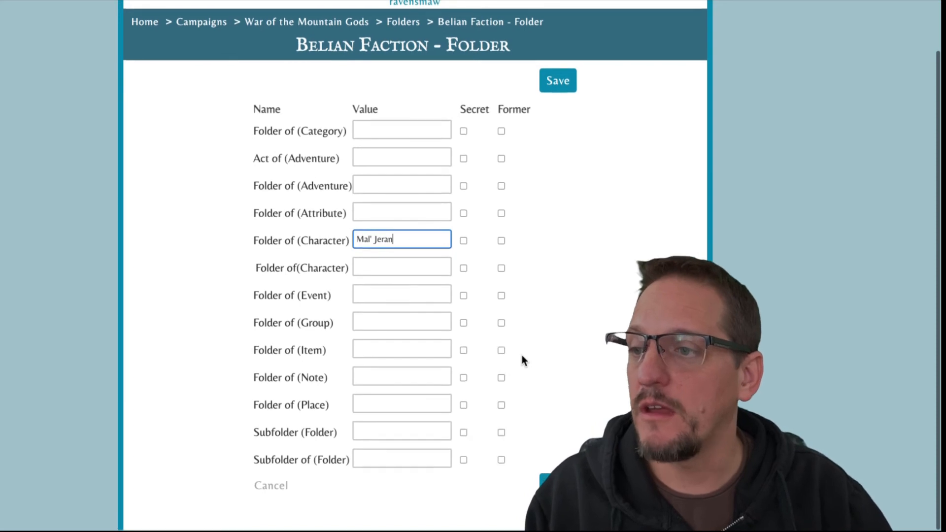
{"action": "left_click", "coordinate": [415, 262]}
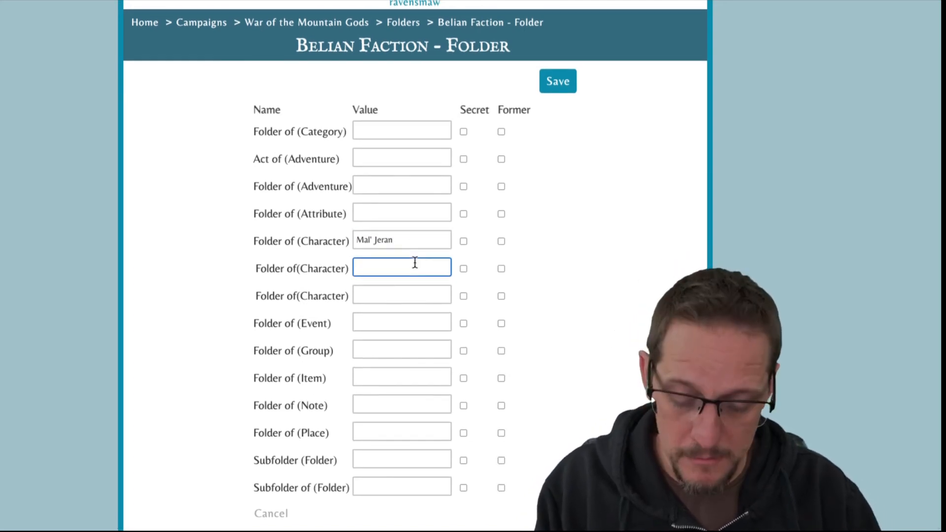
{"action": "type", "text": "Shock"}
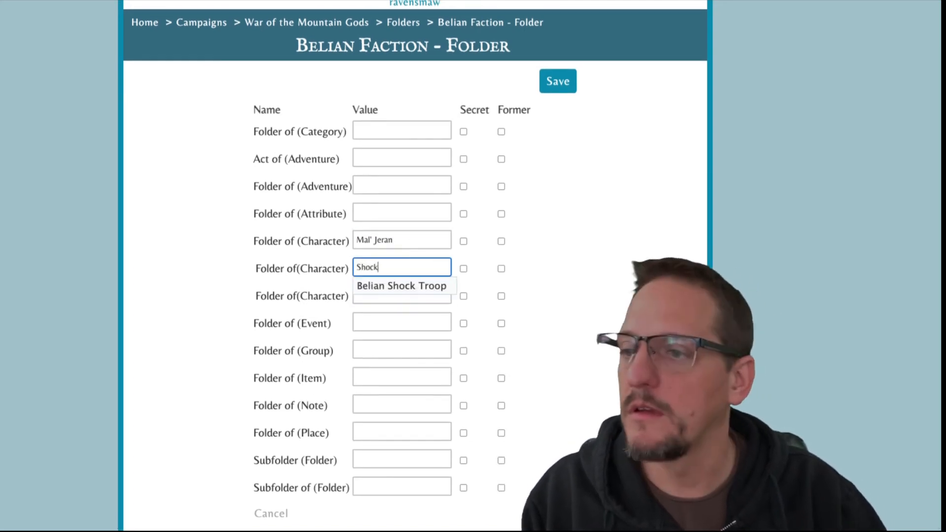
{"action": "left_click", "coordinate": [401, 286]}
{"action": "scroll", "coordinate": [501, 312], "scroll_direction": "down", "scroll_amount": 1}
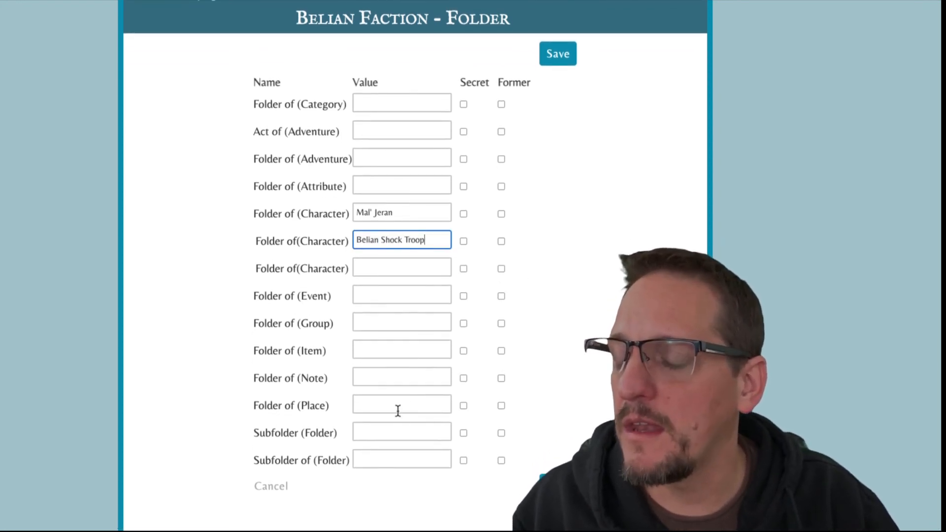
{"action": "left_click", "coordinate": [558, 486]}
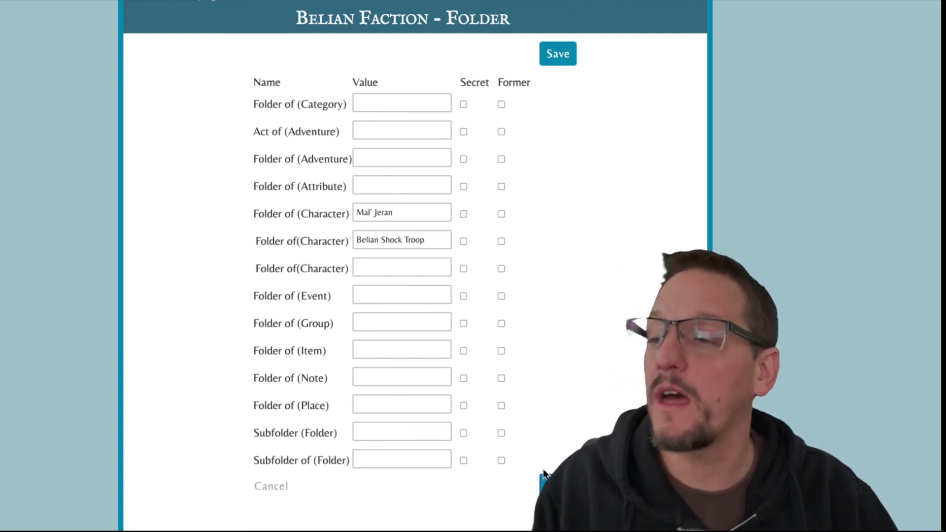
- Add the character Belian to the folder, save the connections and review the folder's list of entries
{"action": "left_click", "coordinate": [382, 267]}
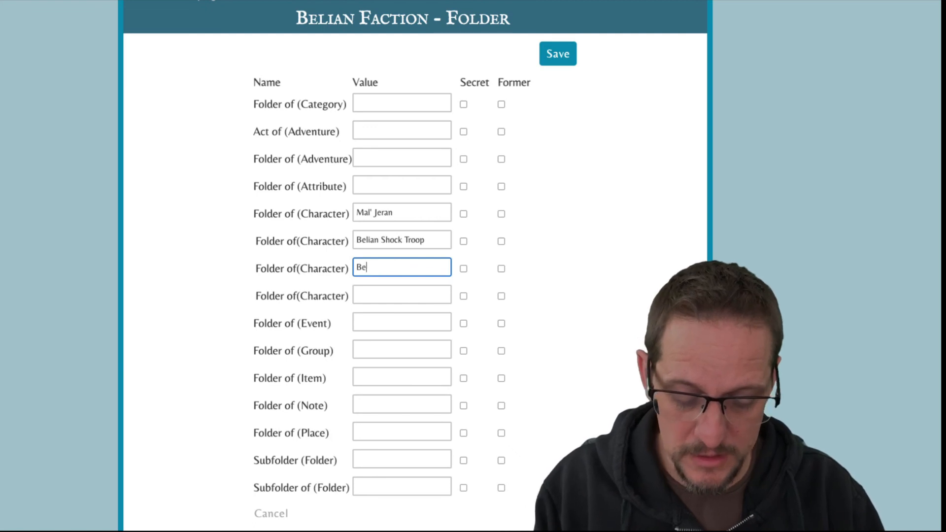
{"action": "type", "text": "Belia"}
{"action": "left_click", "coordinate": [387, 283]}
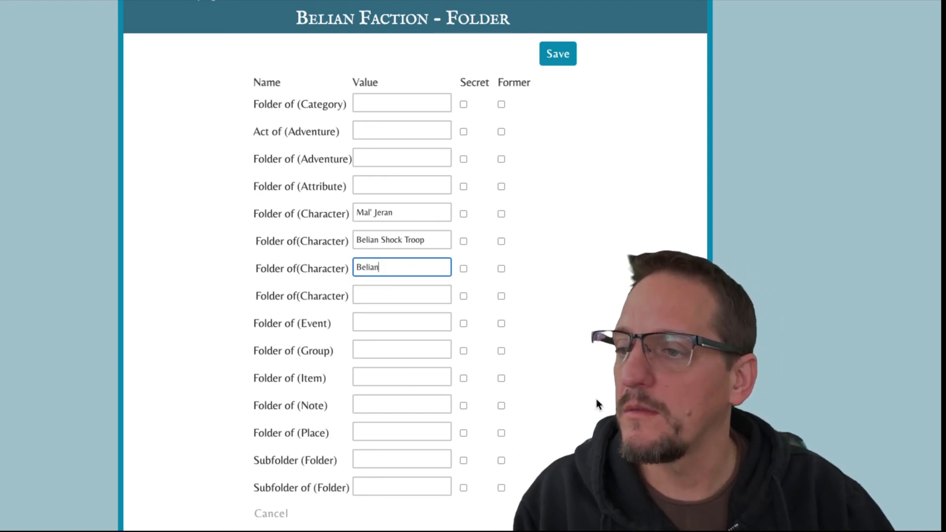
{"action": "left_click", "coordinate": [558, 513]}
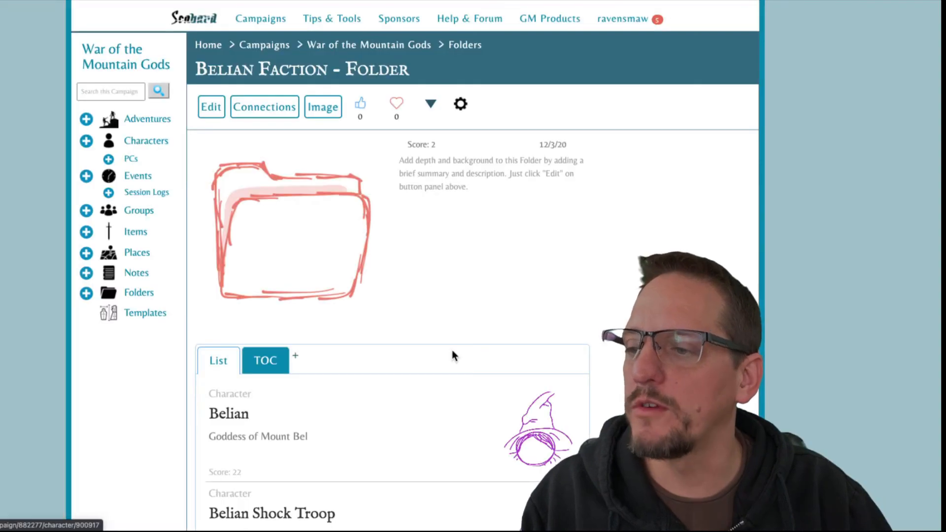
{"action": "scroll", "coordinate": [453, 354], "scroll_direction": "down", "scroll_amount": 6}
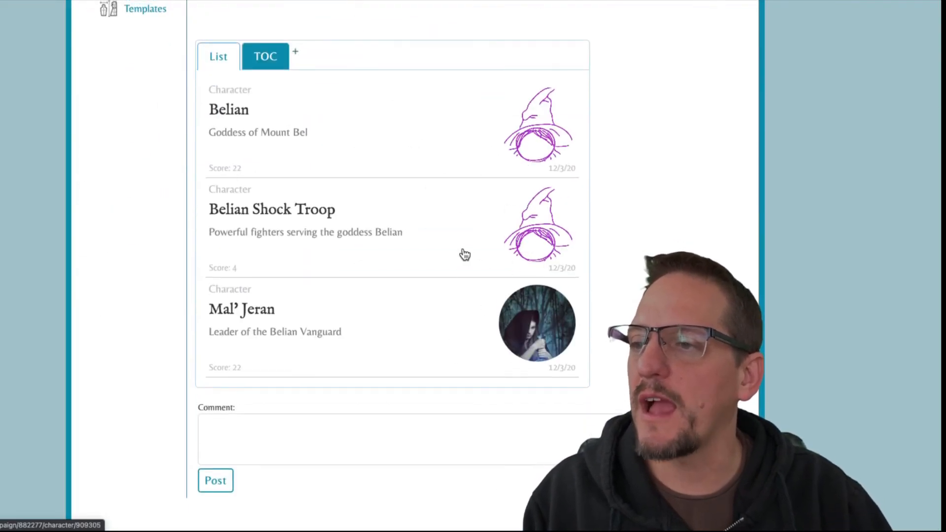